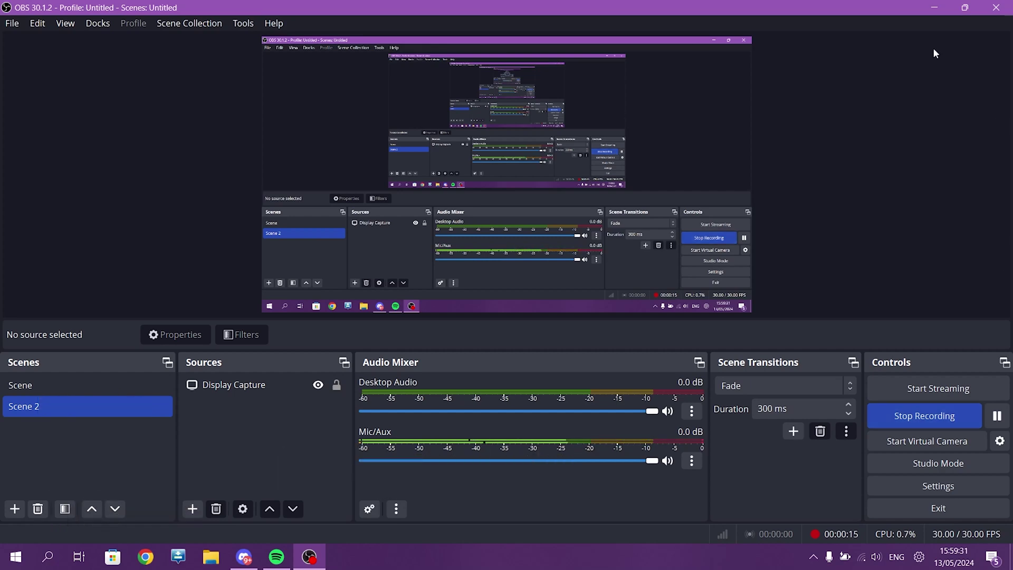
Minimise the OBS Studio window, which is recording Scene 2, to reveal the desktop.
click(930, 8)
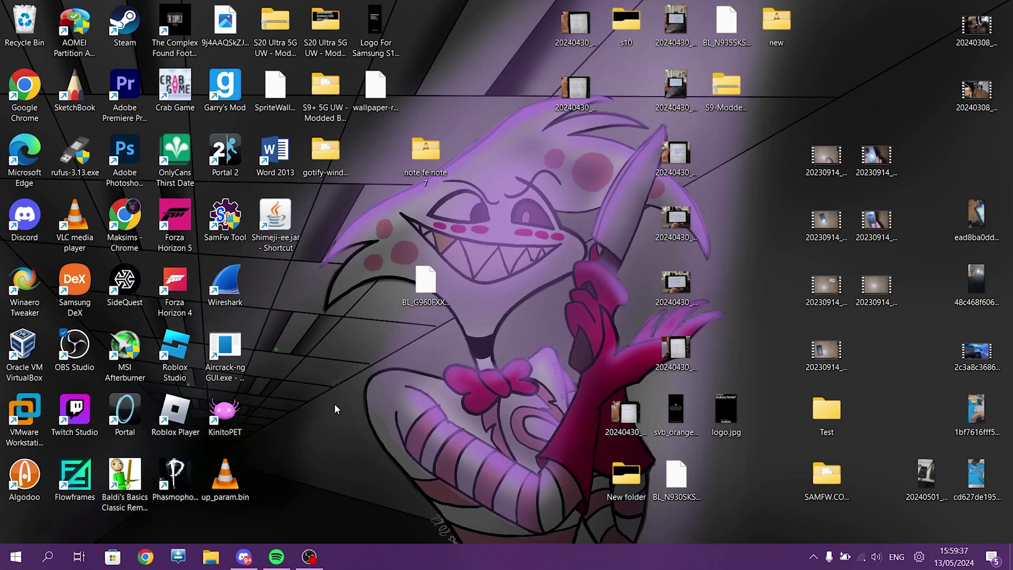
In Chrome, browse the samfw.com SM-G965F firmware page and CSC region lists, then minimise the browser.
click(145, 557)
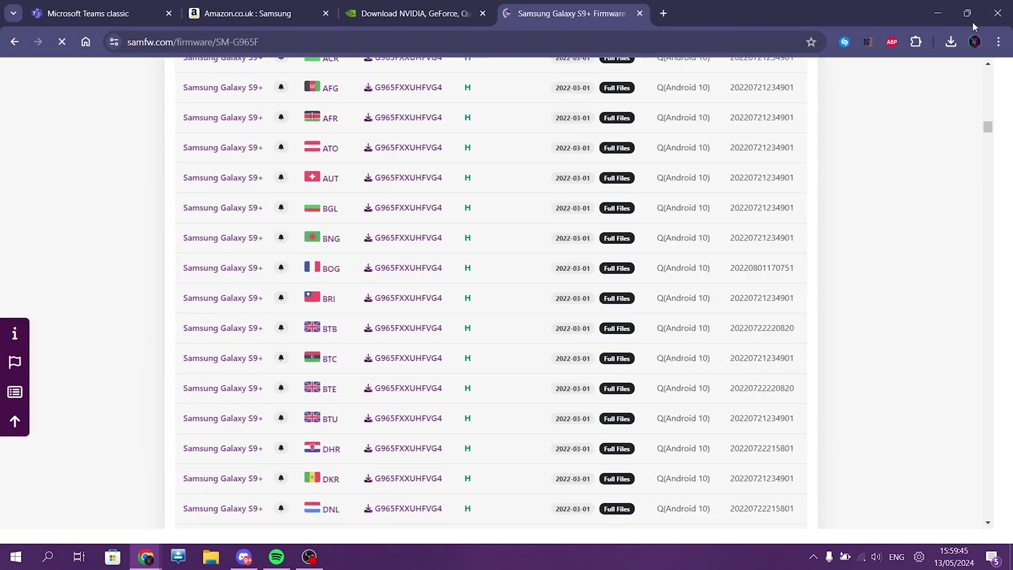
scroll(248, 132, up, 10)
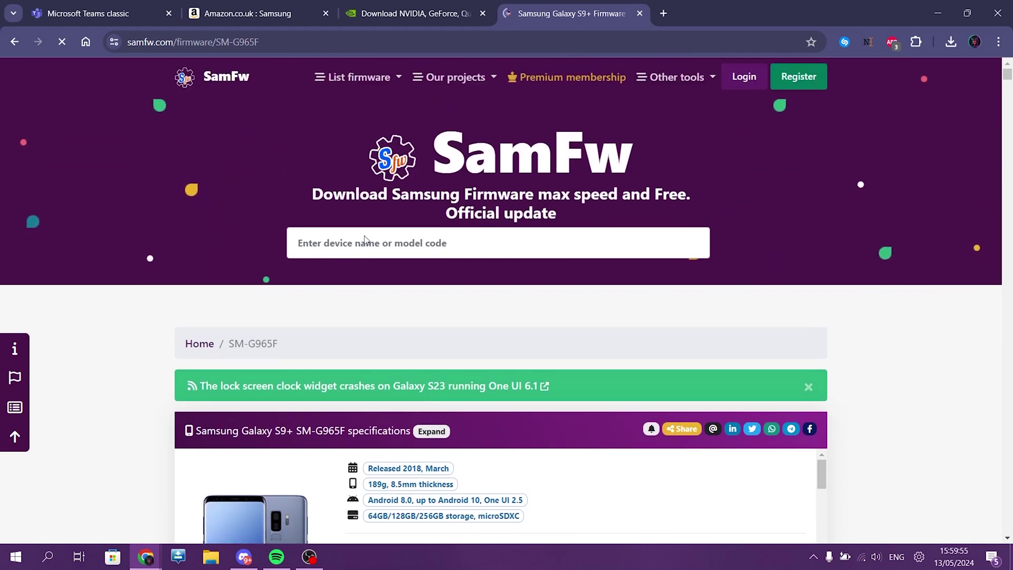
scroll(265, 156, down, 6)
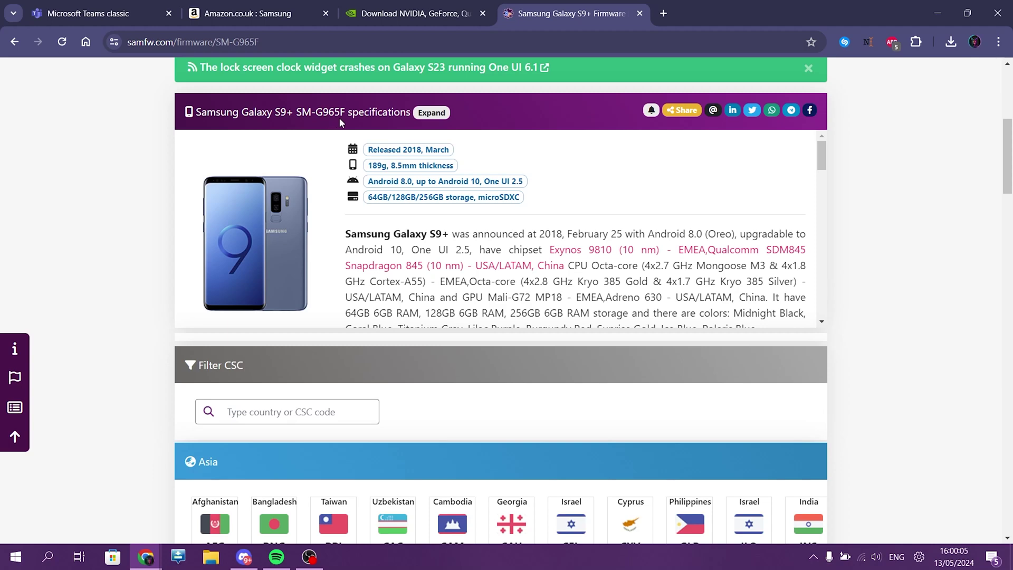
scroll(357, 153, down, 5)
scroll(550, 442, down, 5)
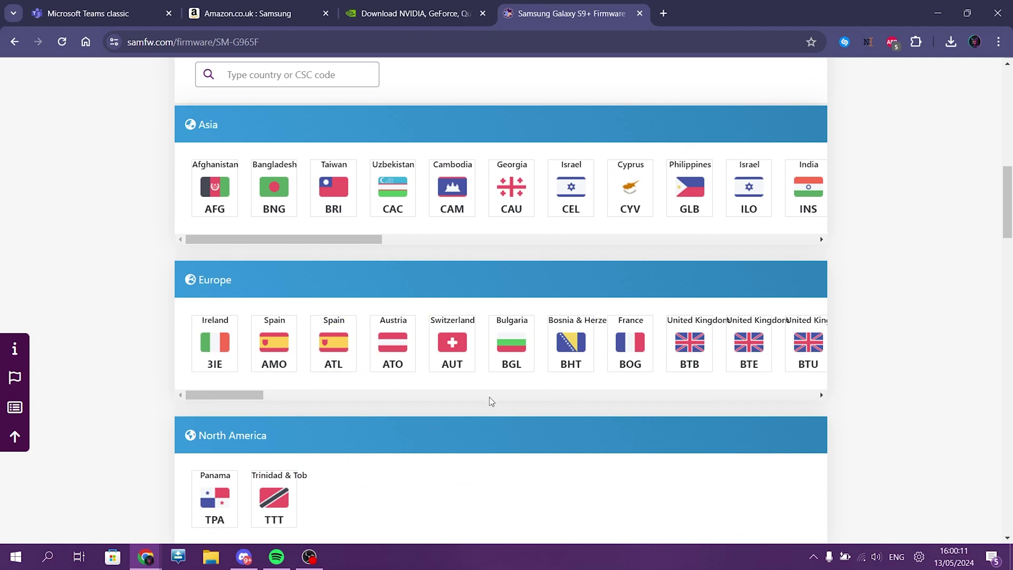
scroll(409, 303, down, 14)
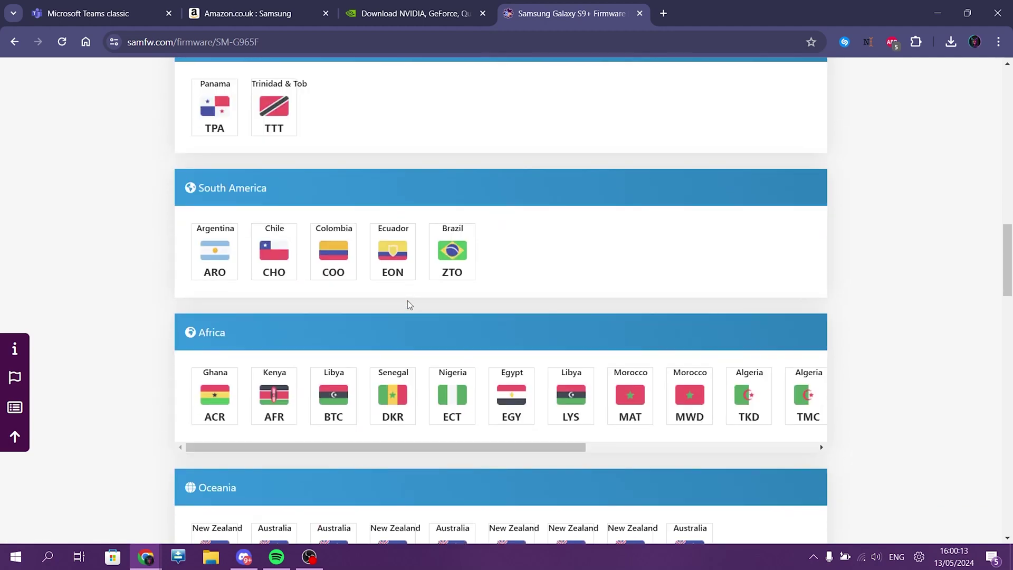
scroll(459, 195, up, 10)
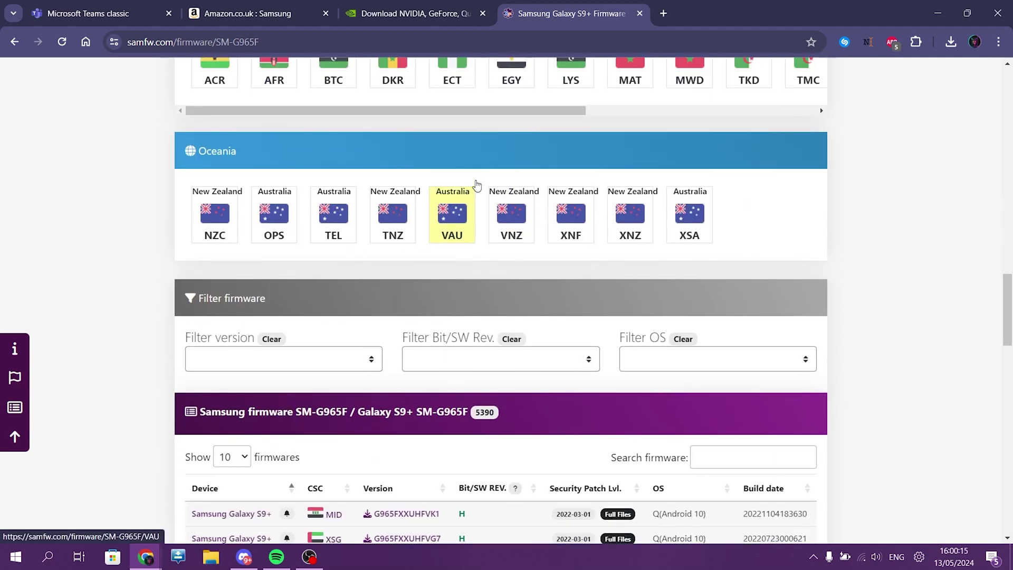
scroll(476, 185, up, 14)
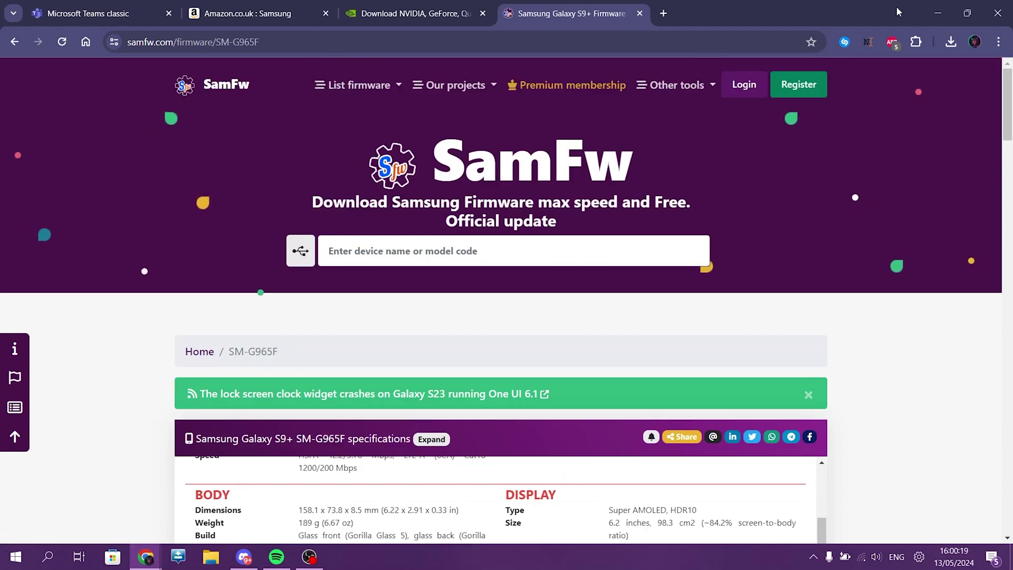
click(942, 11)
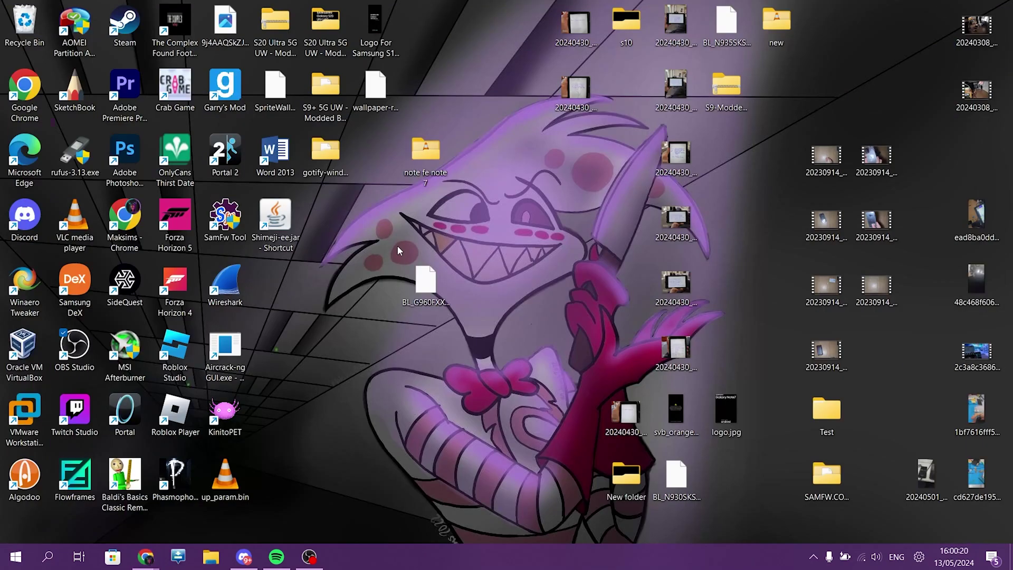
Open the SAMFW.COM_SM-N950F_TEL_N950FXXUGDVG5_fac folder under Downloads on drive D.
click(205, 564)
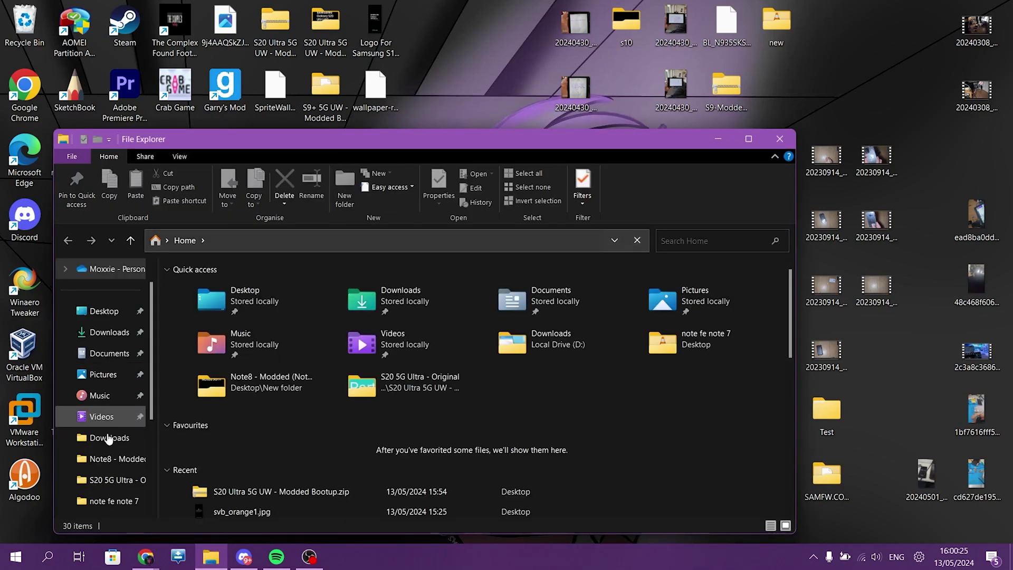
click(108, 438)
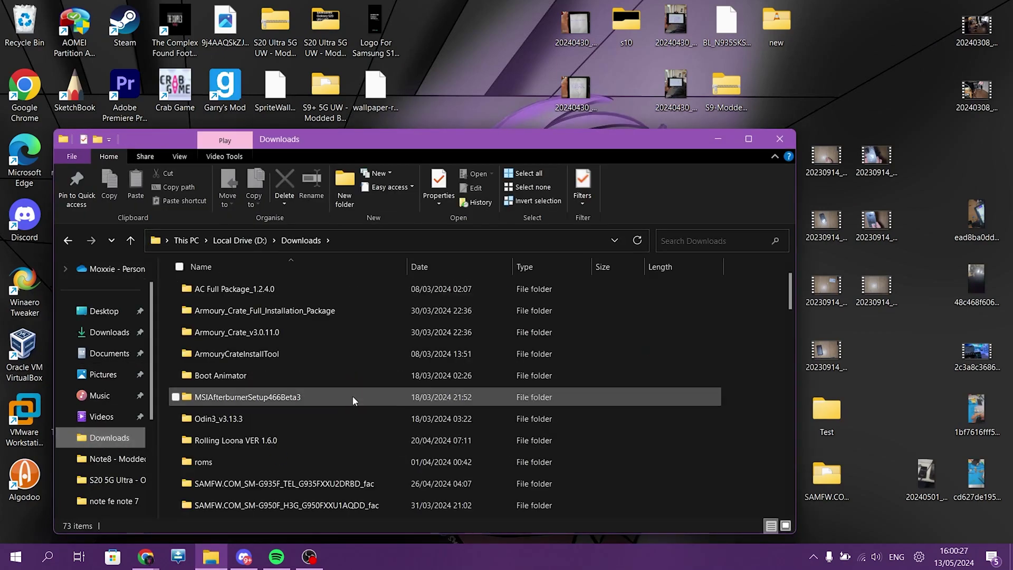
scroll(353, 395, down, 1)
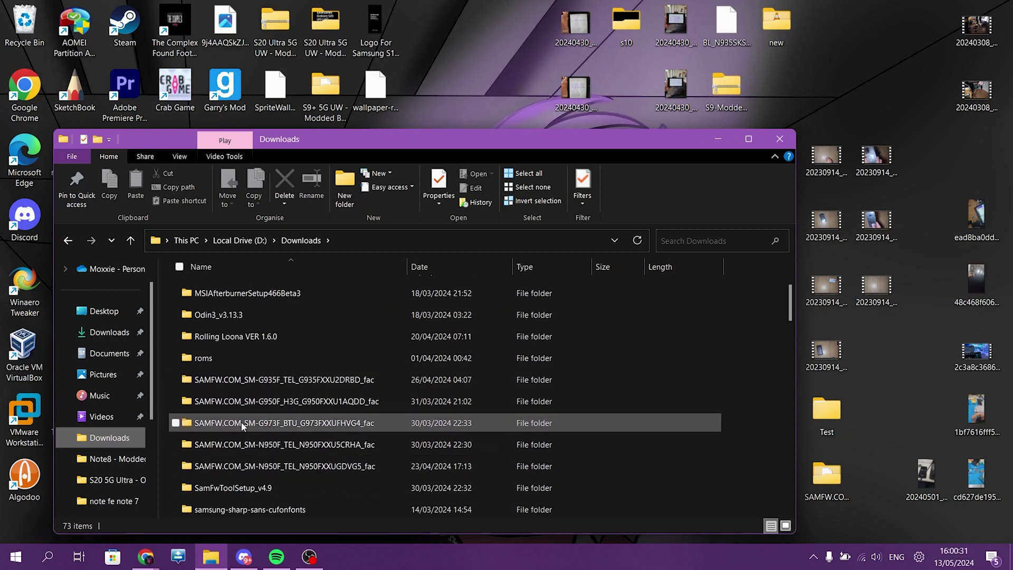
scroll(242, 422, down, 4)
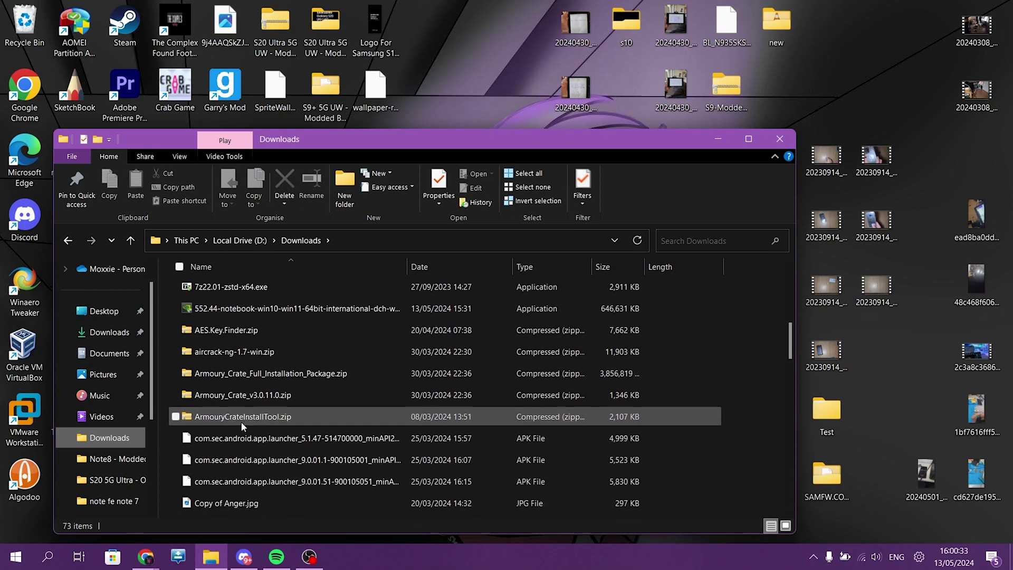
scroll(242, 425, up, 4)
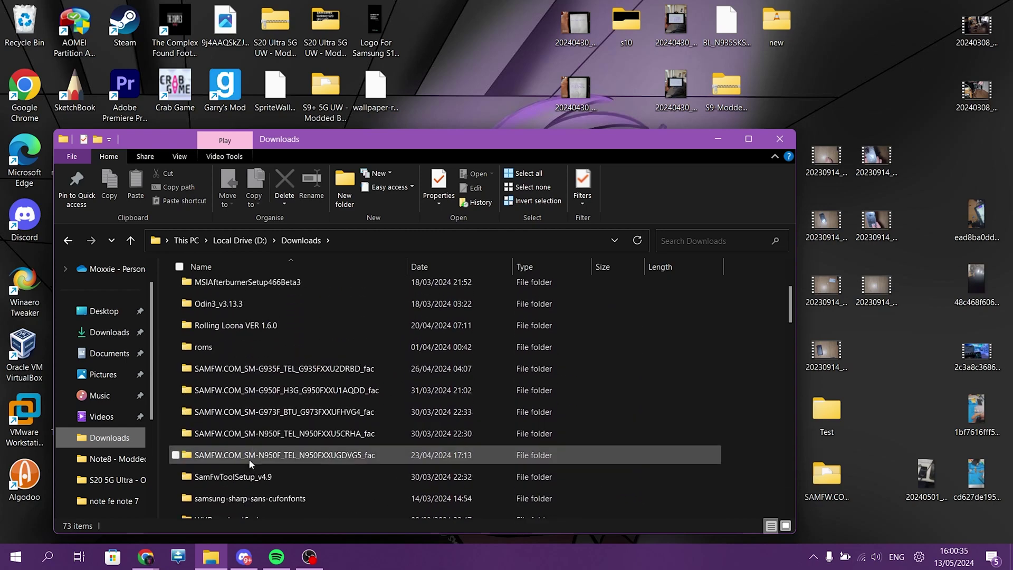
double_click(249, 455)
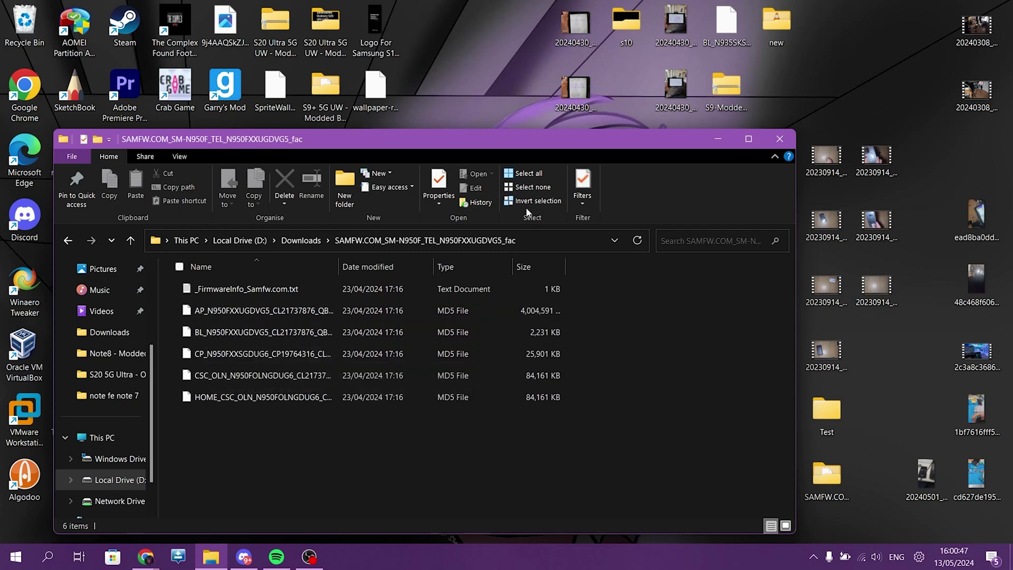
Minimise the folder window and move the BL_G960FXX tar.md5 file one column left.
click(732, 139)
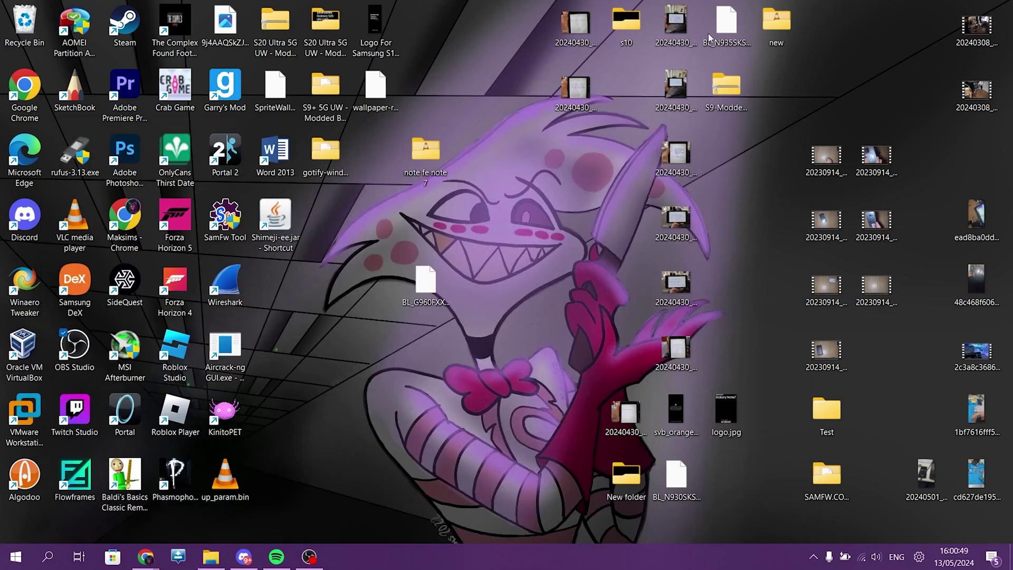
click(425, 280)
drag(361, 298, 359, 311)
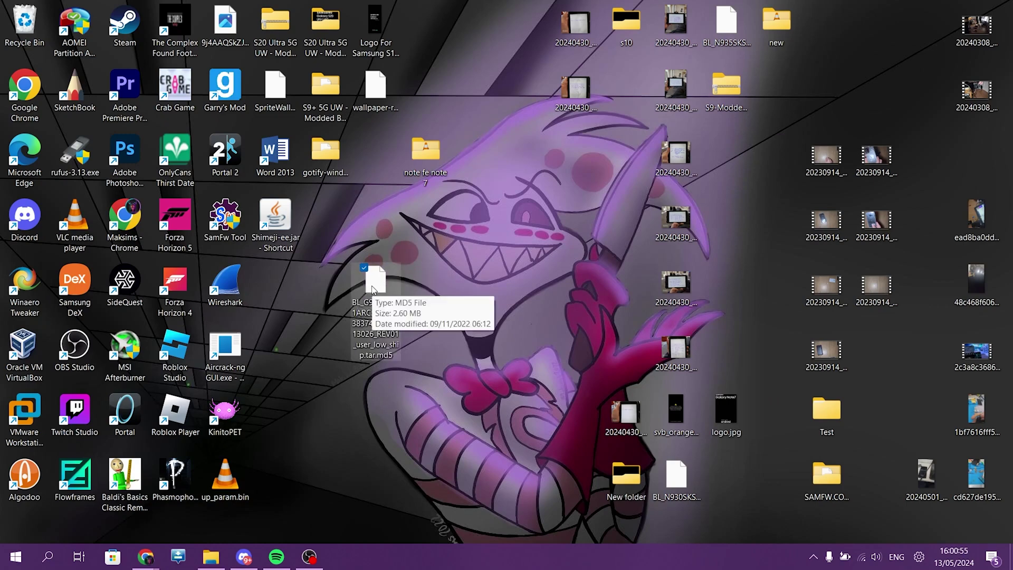
Open the BL_G960FXXU1ARC5 tar.md5 file as an archive in 7-Zip ZS.
right_click(377, 289)
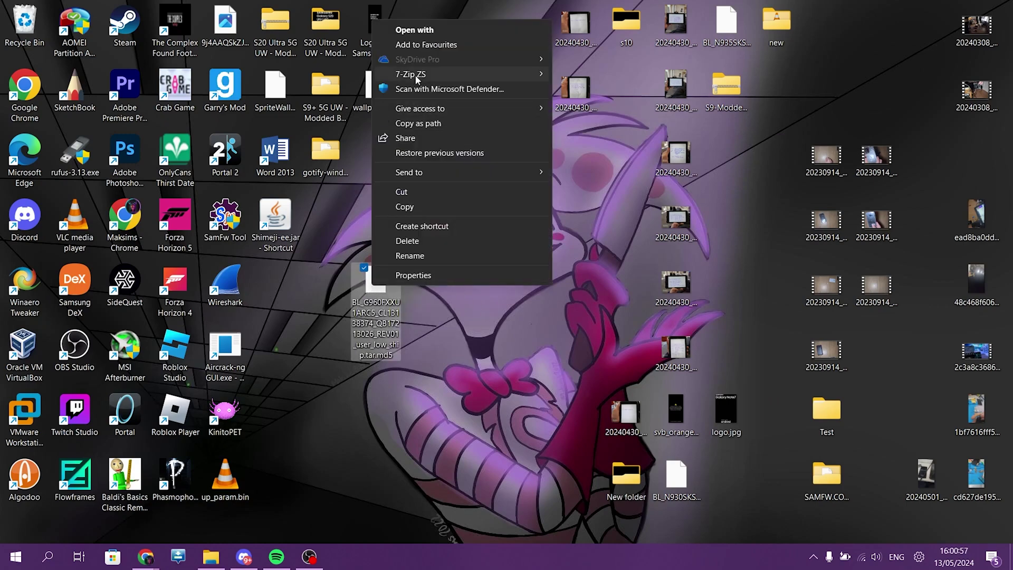
mouse_move(443, 78)
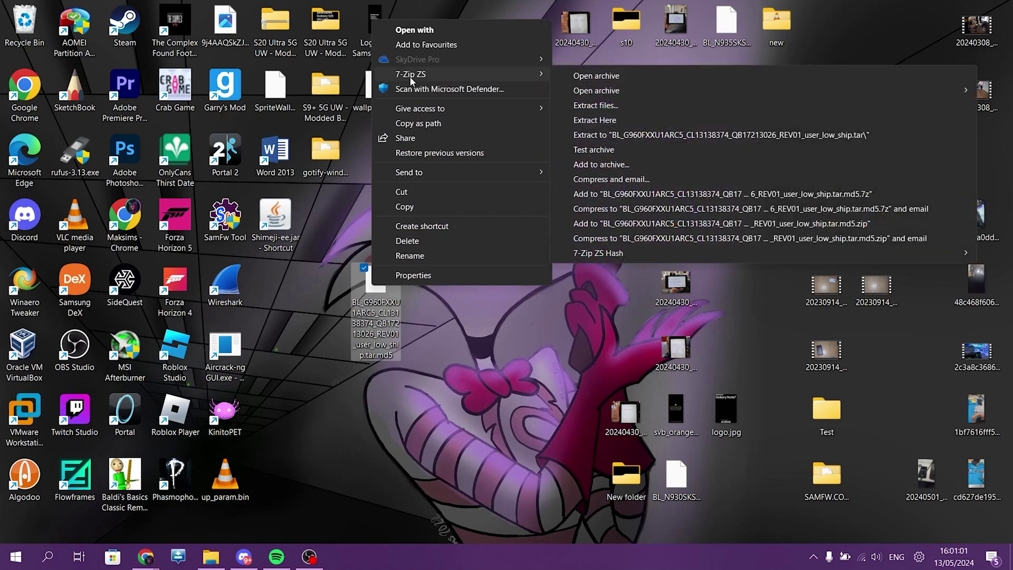
click(605, 77)
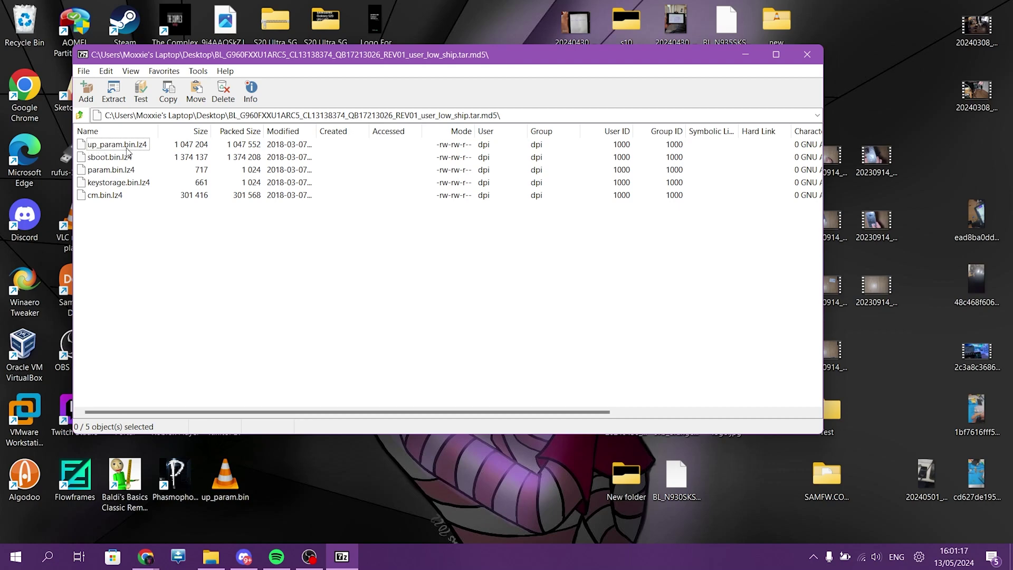
Open up_param.bin.lz4 inside the archive and select the up_param.bin file within it.
right_click(125, 148)
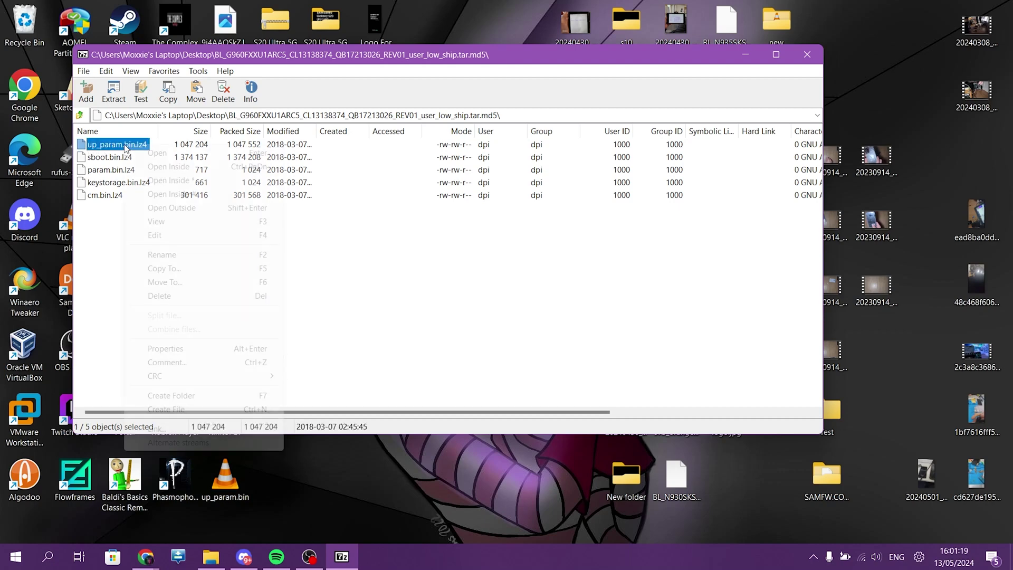
click(165, 168)
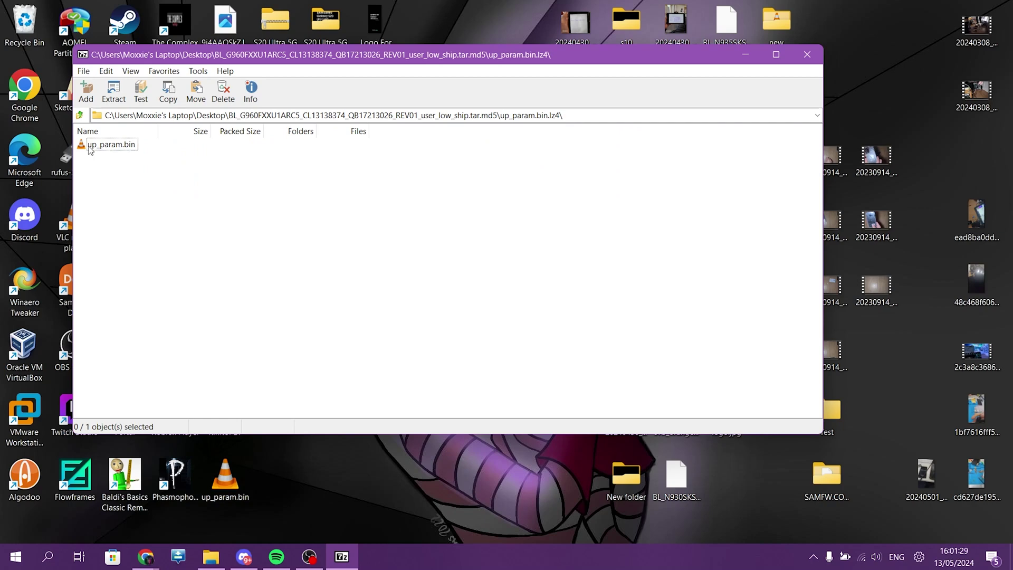
right_click(108, 159)
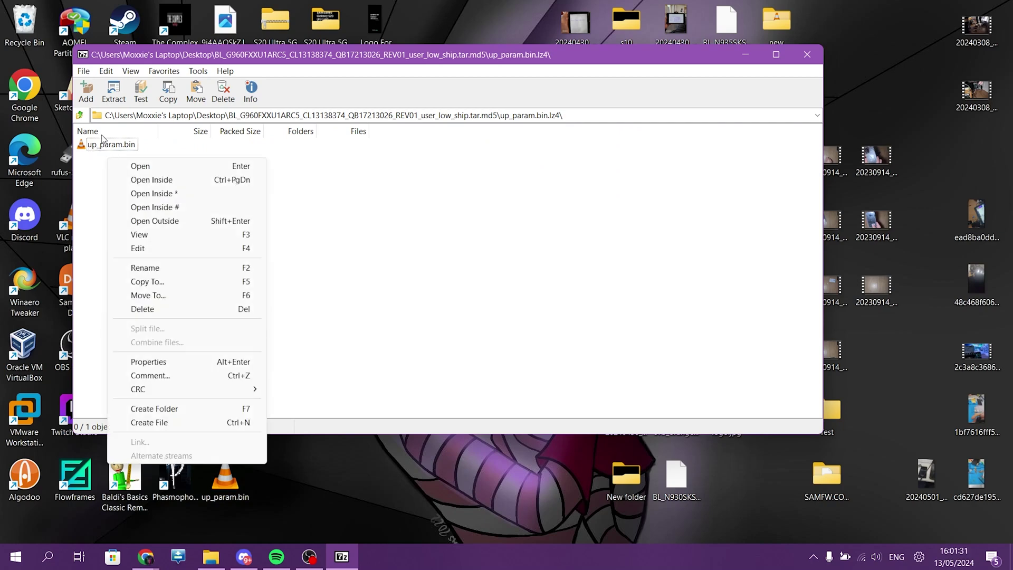
click(106, 147)
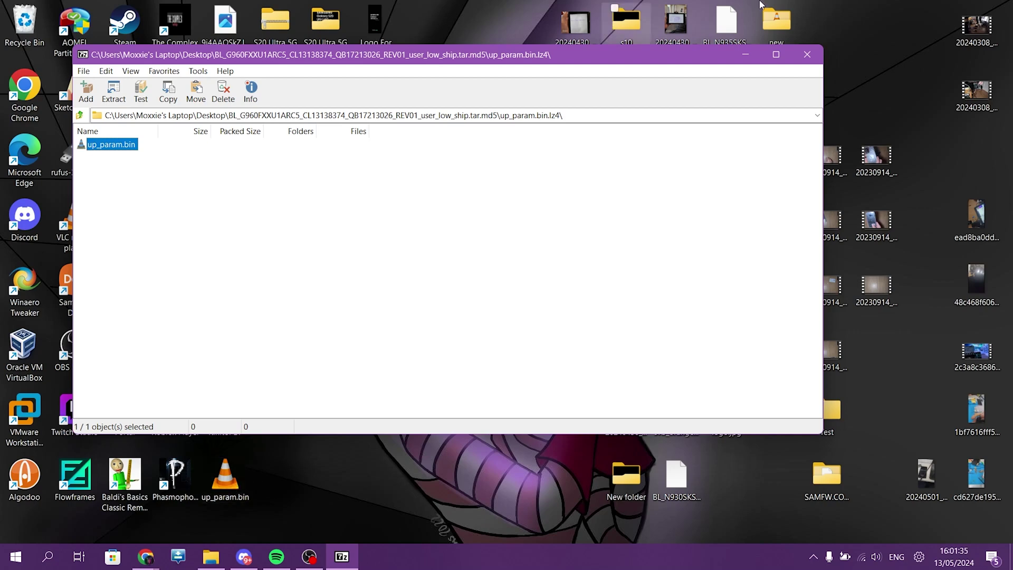
Minimise 7-Zip and navigate the S9+ 5G UW - Modded Bootup folder into its S9+ 5G UW - Modded subfolder.
click(746, 50)
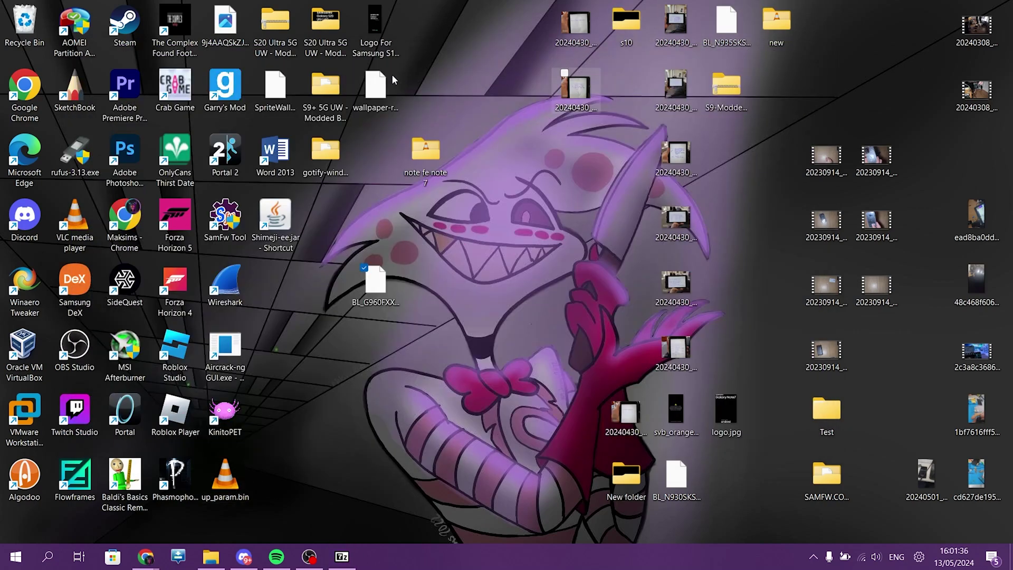
click(326, 101)
double_click(313, 99)
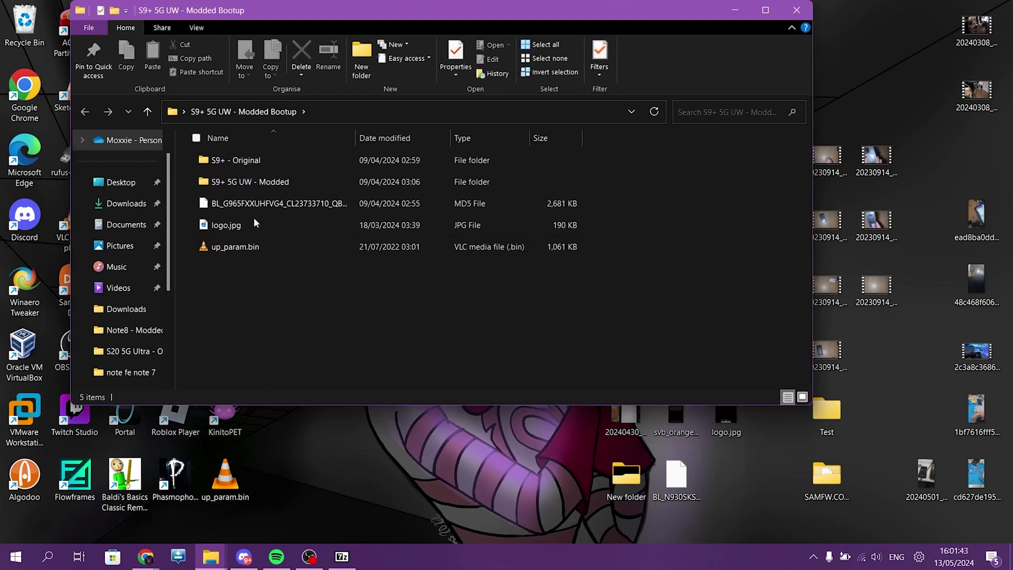
double_click(231, 181)
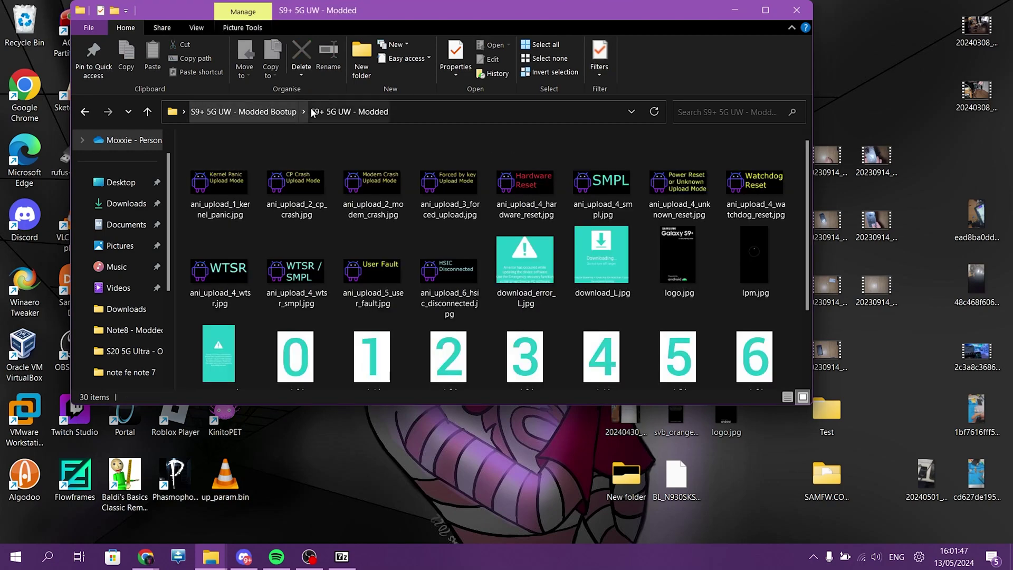
click(284, 112)
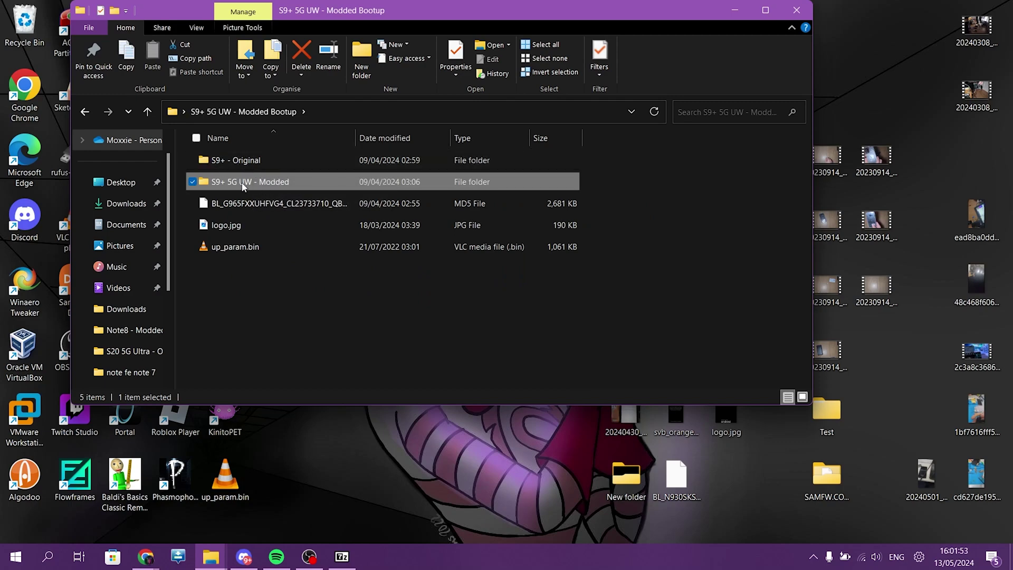
double_click(242, 182)
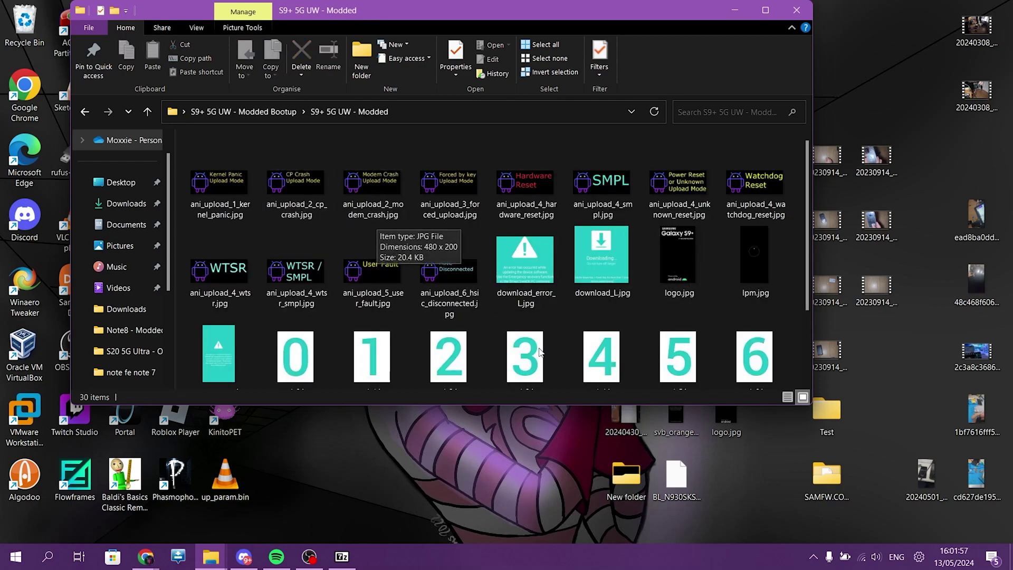
scroll(564, 291, down, 2)
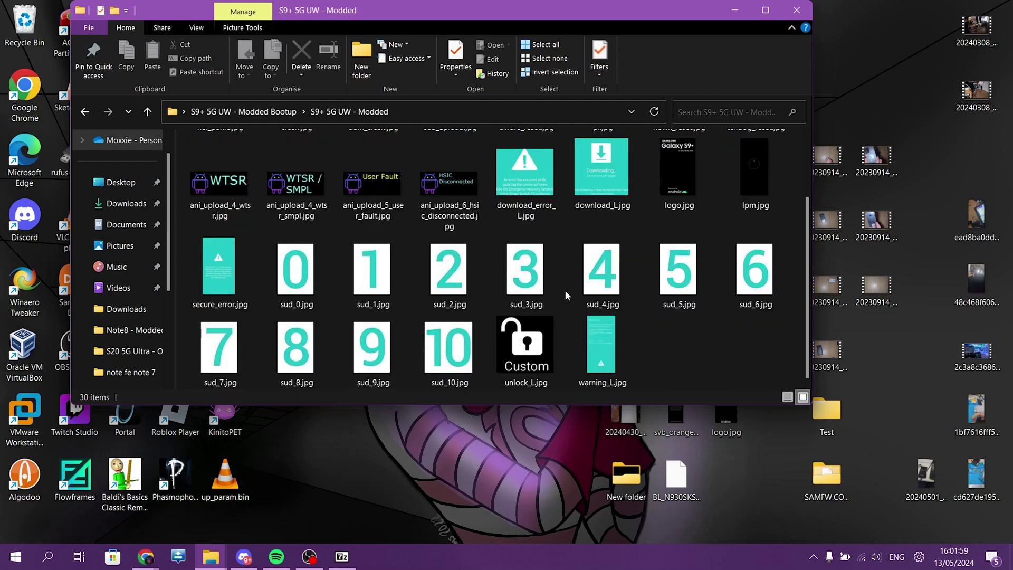
scroll(564, 289, up, 2)
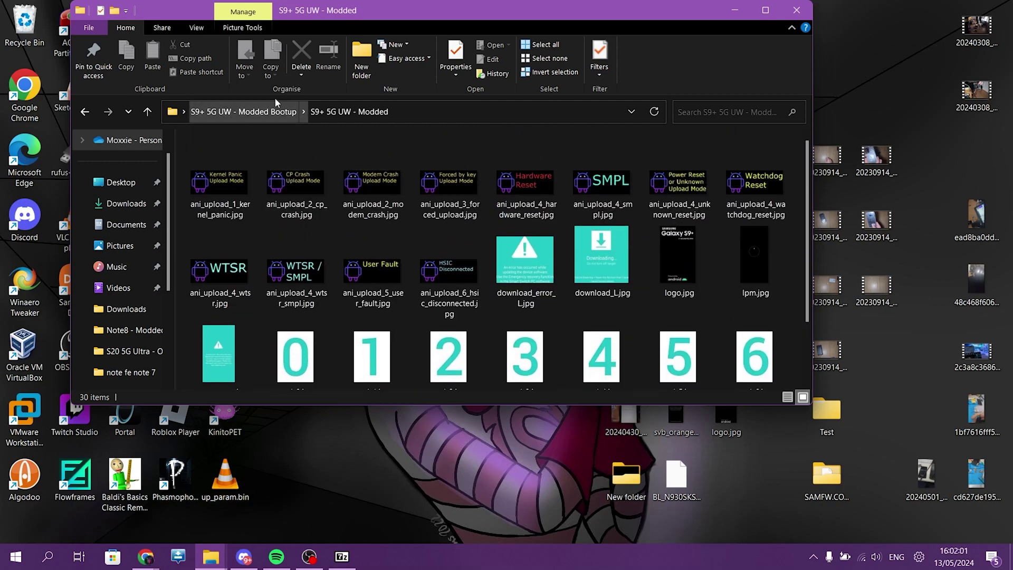
click(289, 111)
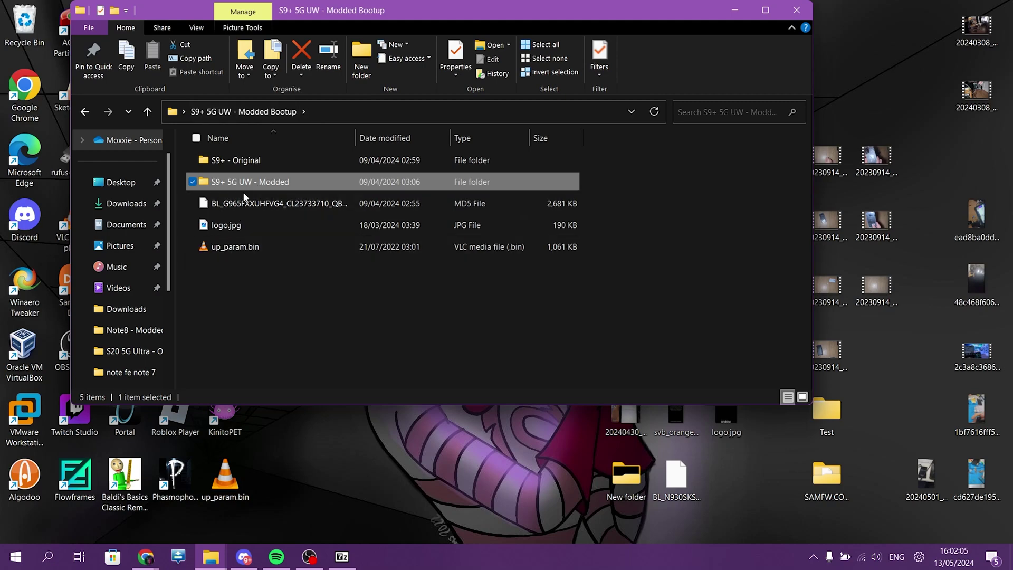
double_click(245, 183)
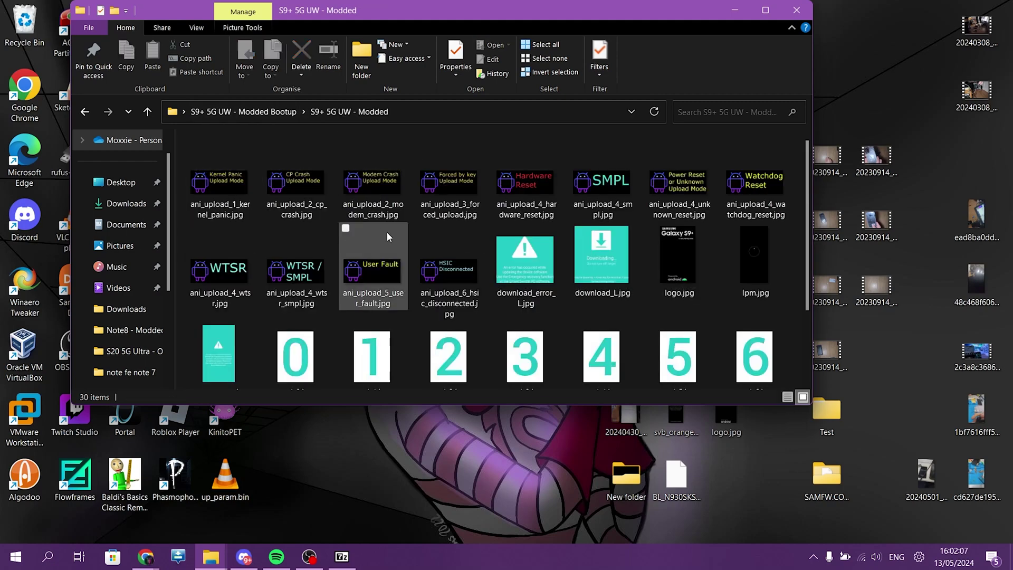
scroll(419, 283, down, 2)
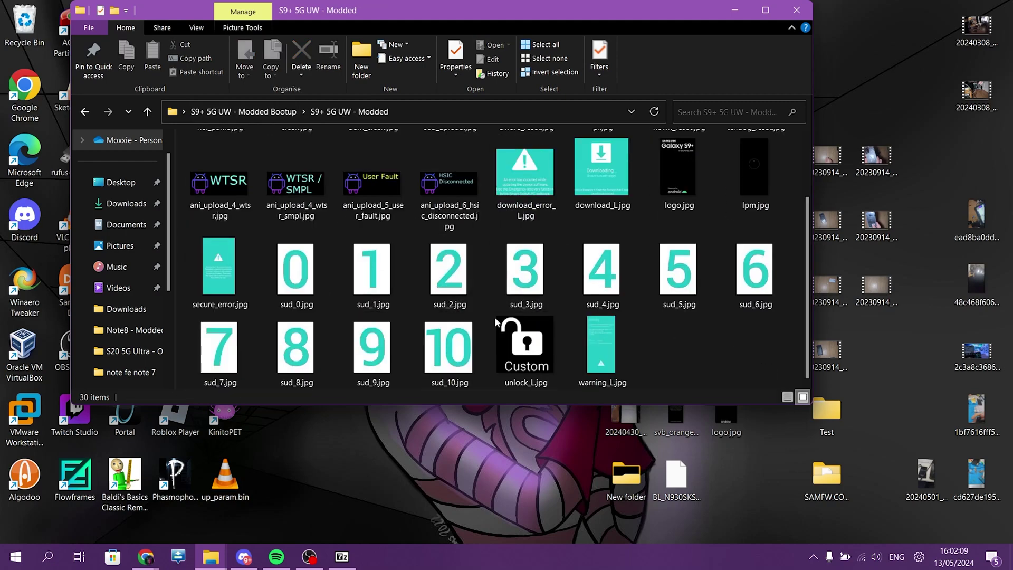
scroll(539, 364, up, 2)
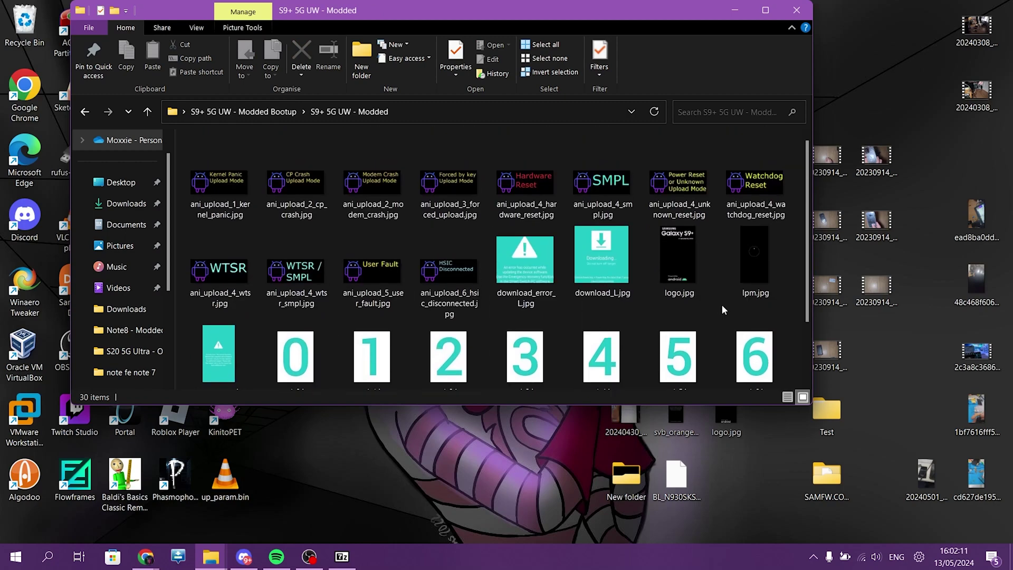
Shift the Explorer window right and open logo.jpg in the Photos viewer.
click(683, 248)
right_click(677, 261)
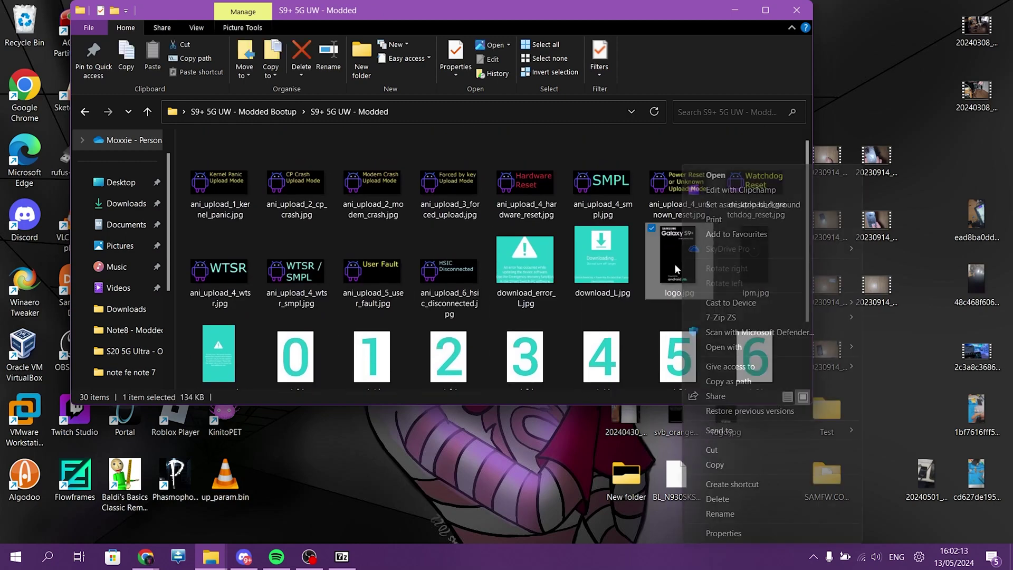
click(670, 248)
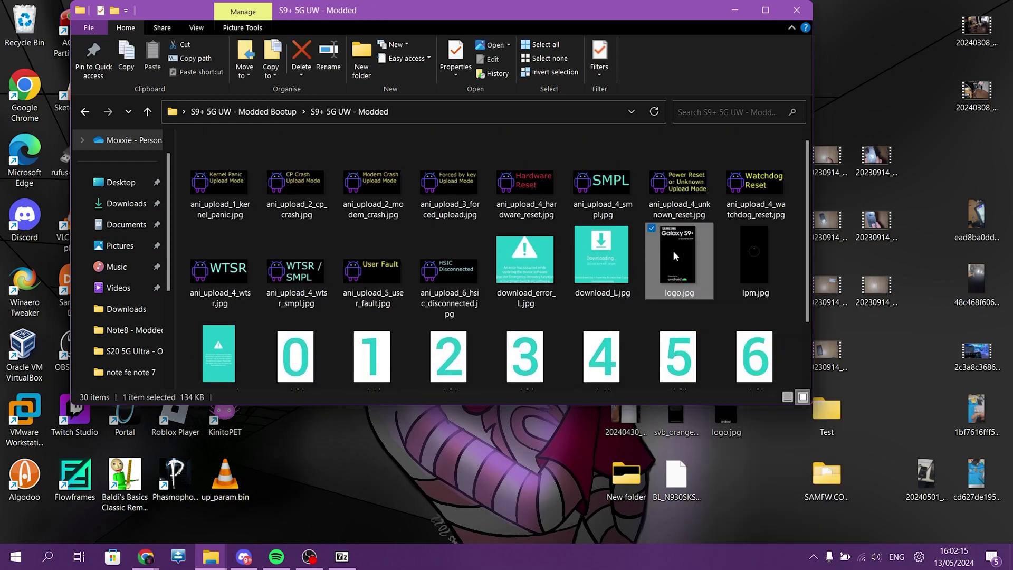
mouse_move(676, 271)
drag(461, 13, 593, 17)
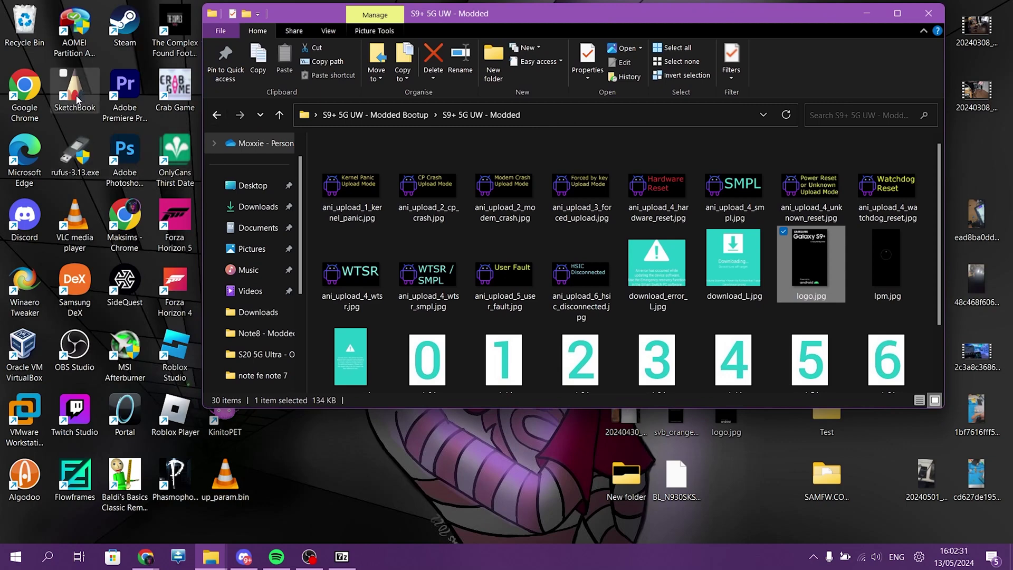
double_click(817, 261)
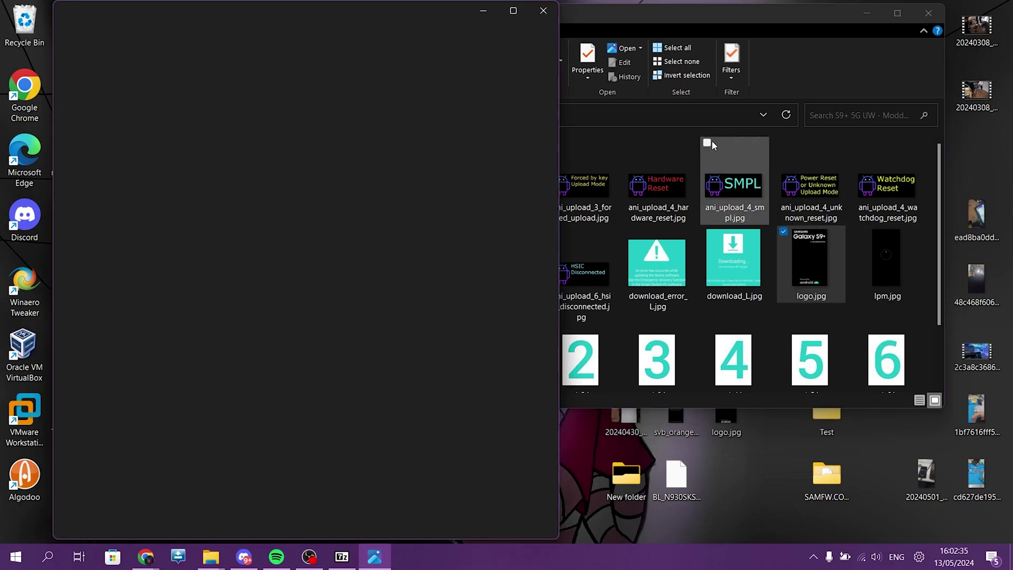
Close the Photos preview and launch Autodesk SketchBook from the desktop.
click(512, 11)
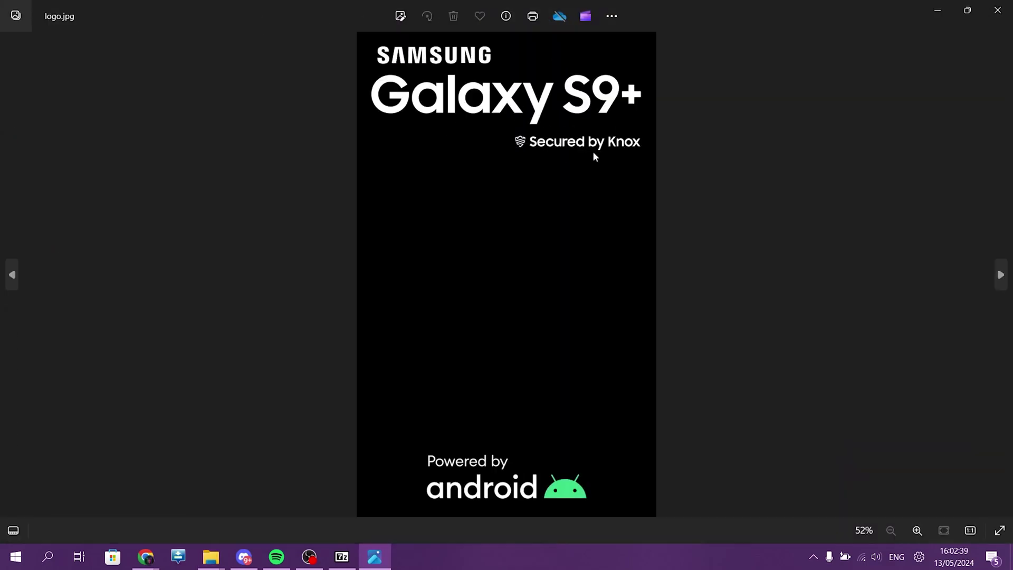
click(933, 2)
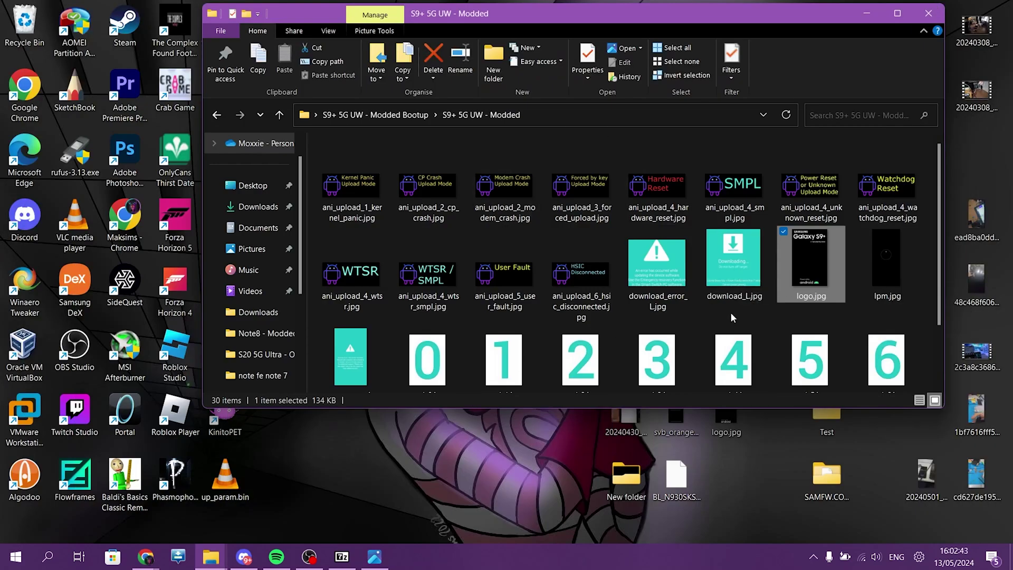
click(81, 91)
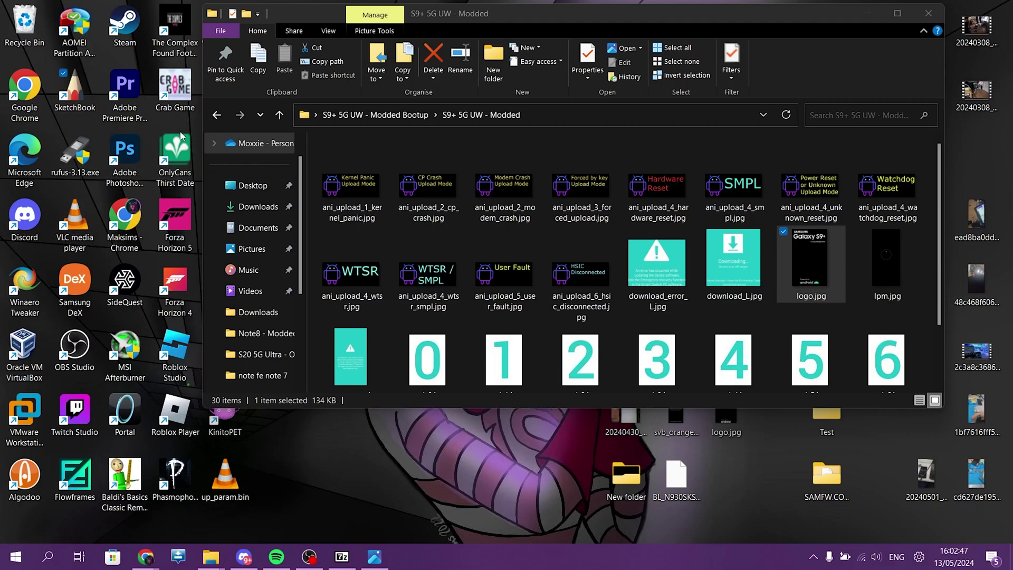
double_click(74, 90)
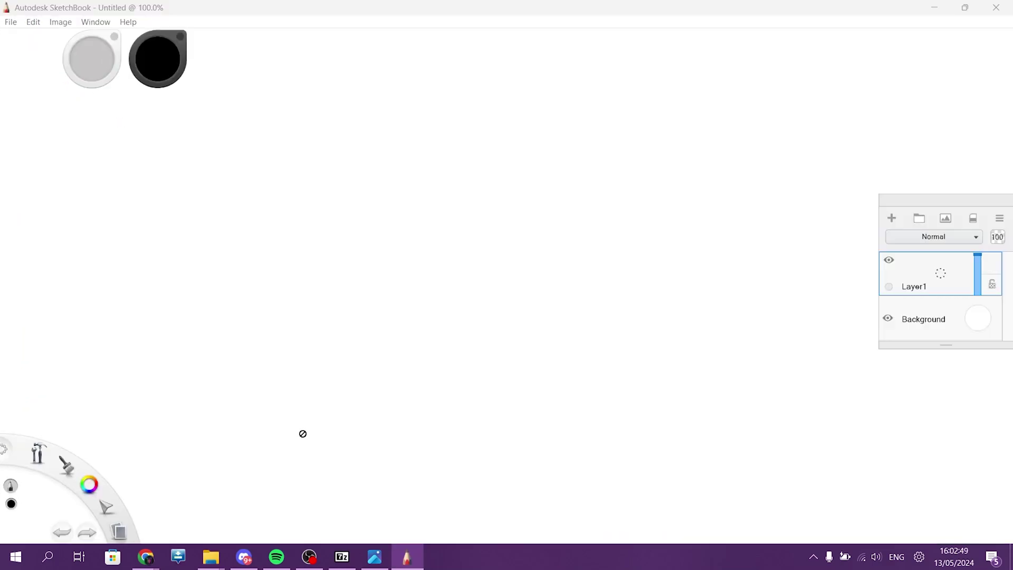
Bring back the S9+ 5G UW - Modded folder and open logo.jpg in SketchBook.
click(210, 559)
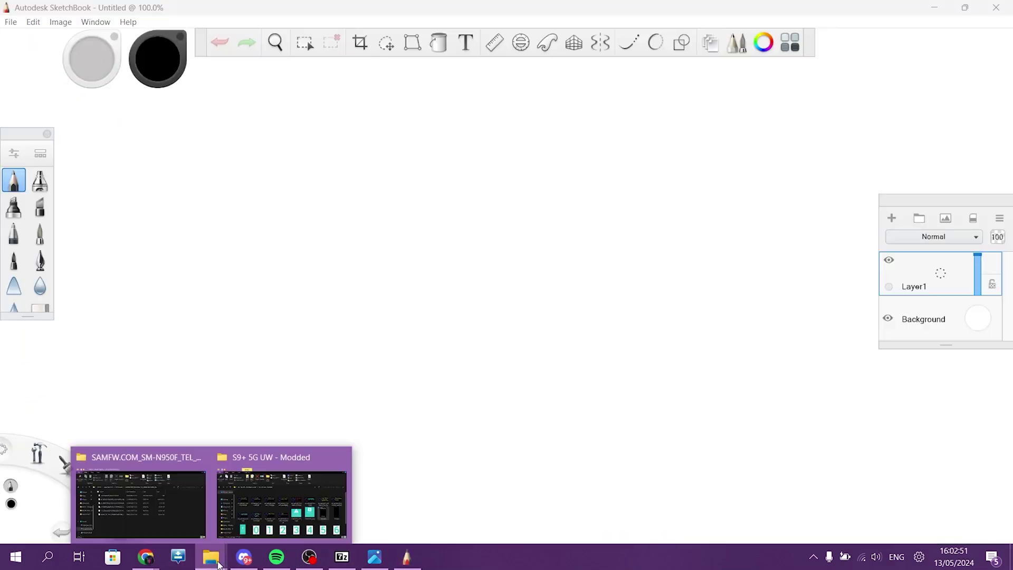
click(319, 490)
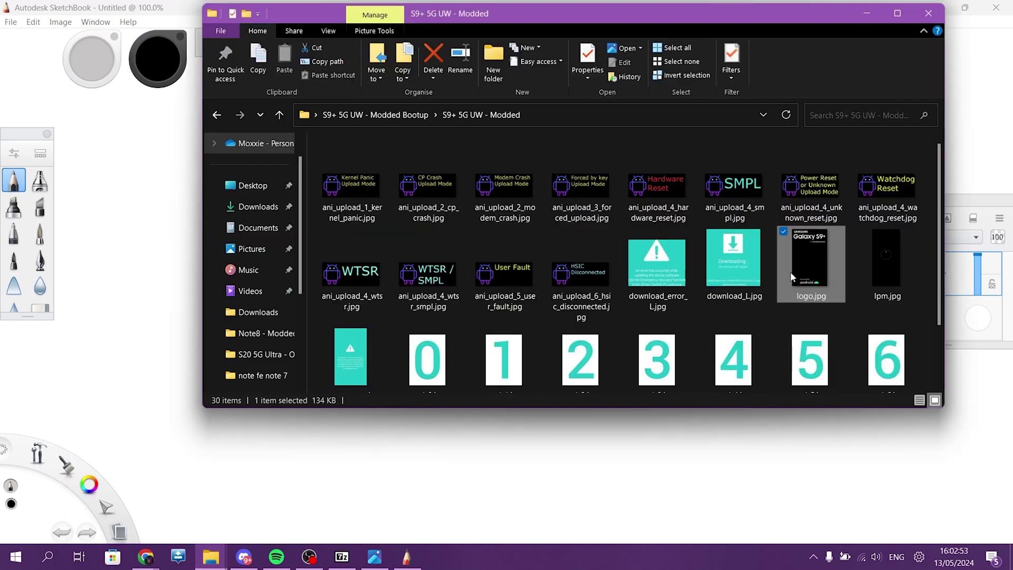
double_click(812, 277)
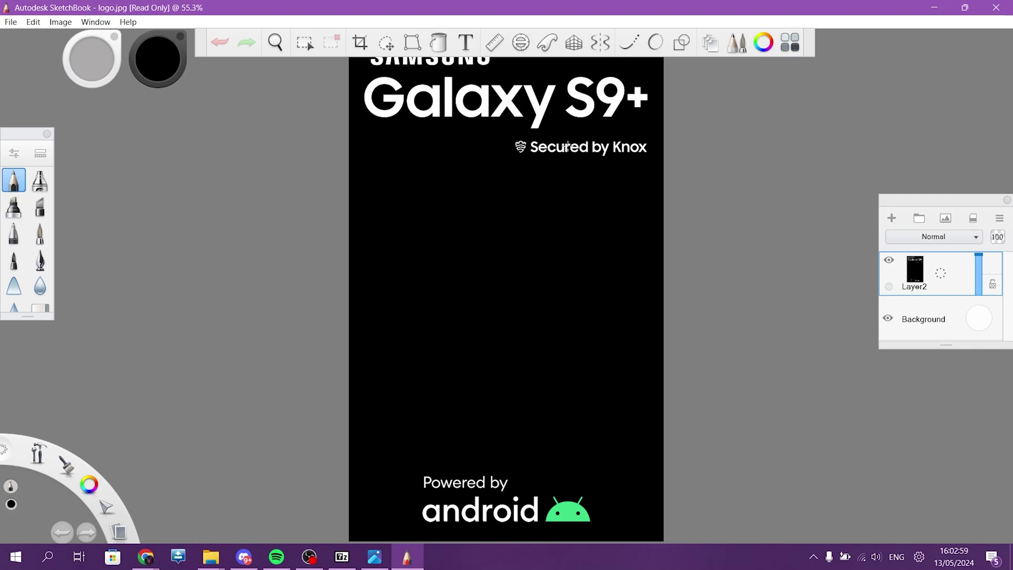
Make the Background layer black using its colour circle in the Layers panel.
click(981, 318)
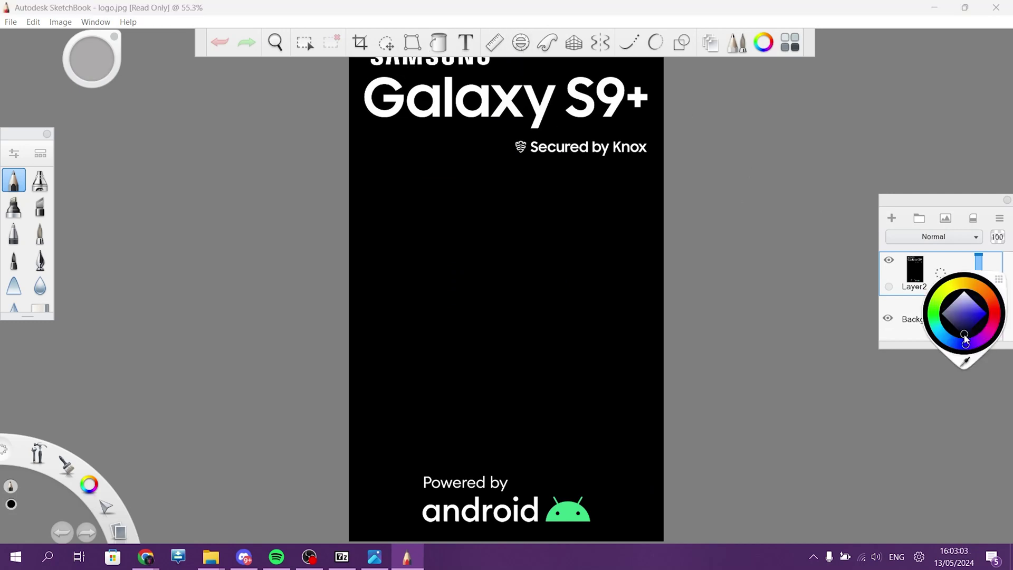
drag(966, 342, 965, 337)
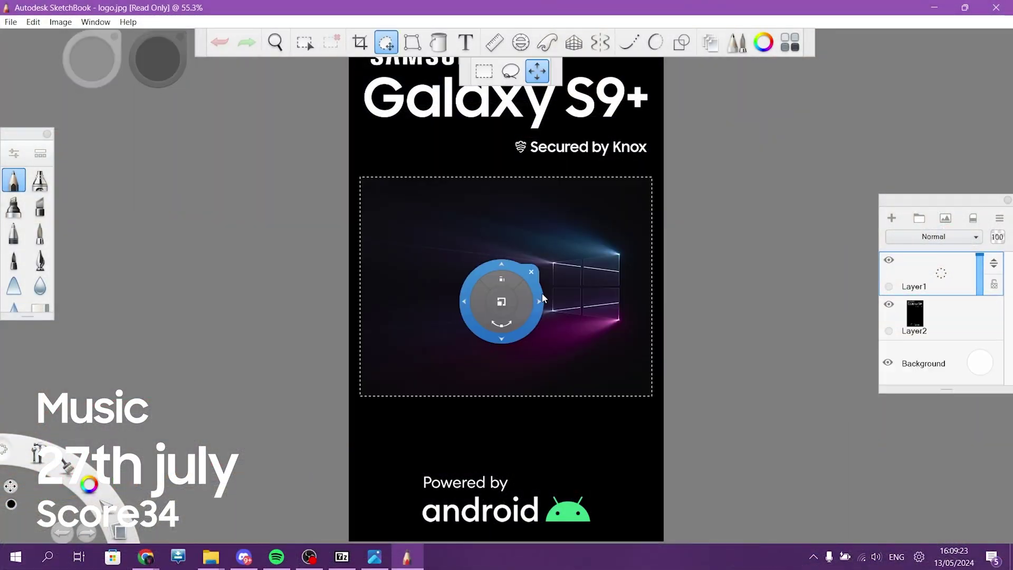
Nudge the pasted Windows wallpaper right and slightly up on Layer3, then commit its position.
drag(543, 299, 571, 305)
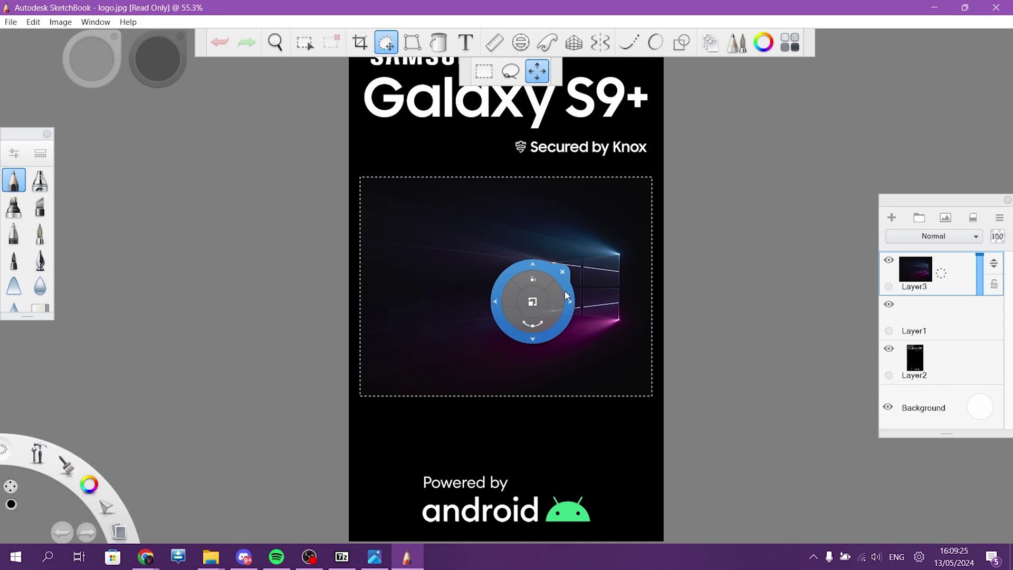
drag(536, 272, 536, 265)
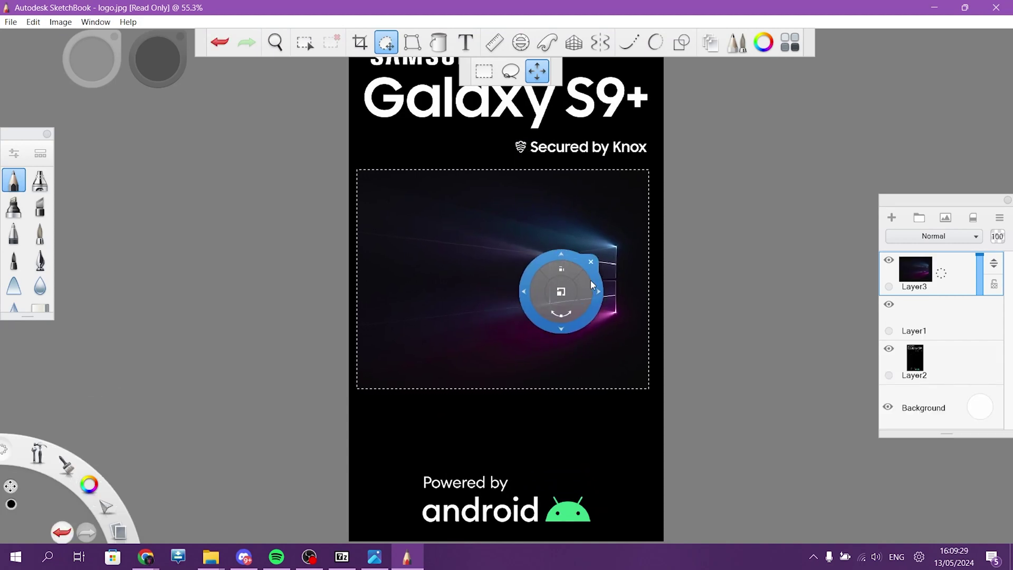
click(590, 261)
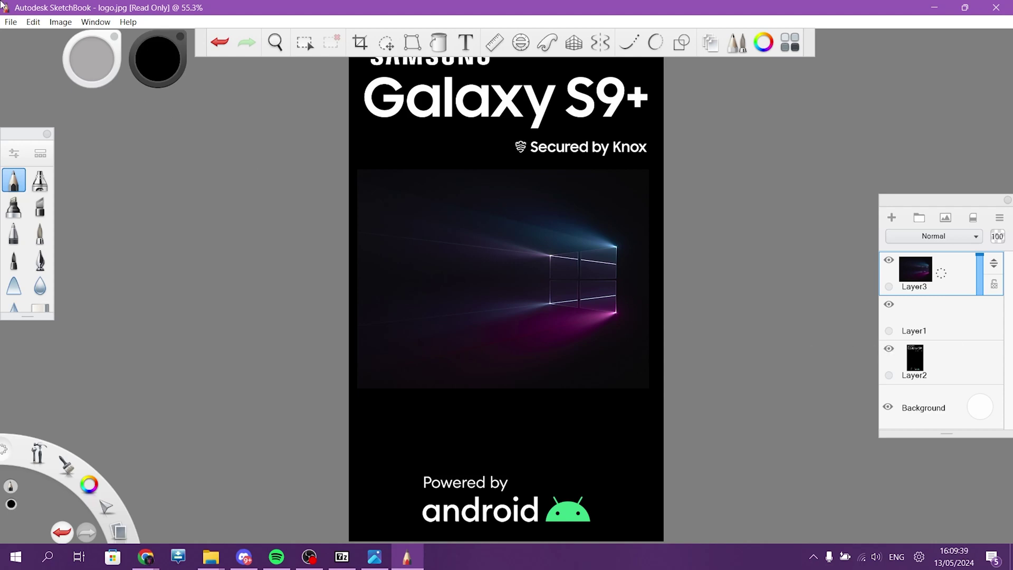
Save the edited logo as a JPEG over logo.jpg, which fails because the file is read-only.
click(11, 21)
mouse_move(33, 22)
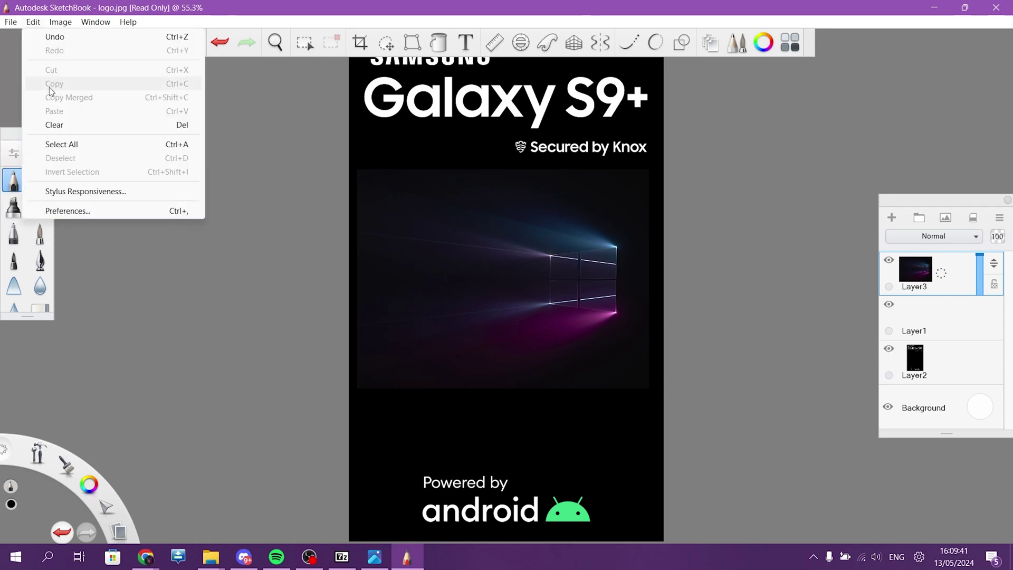
click(41, 114)
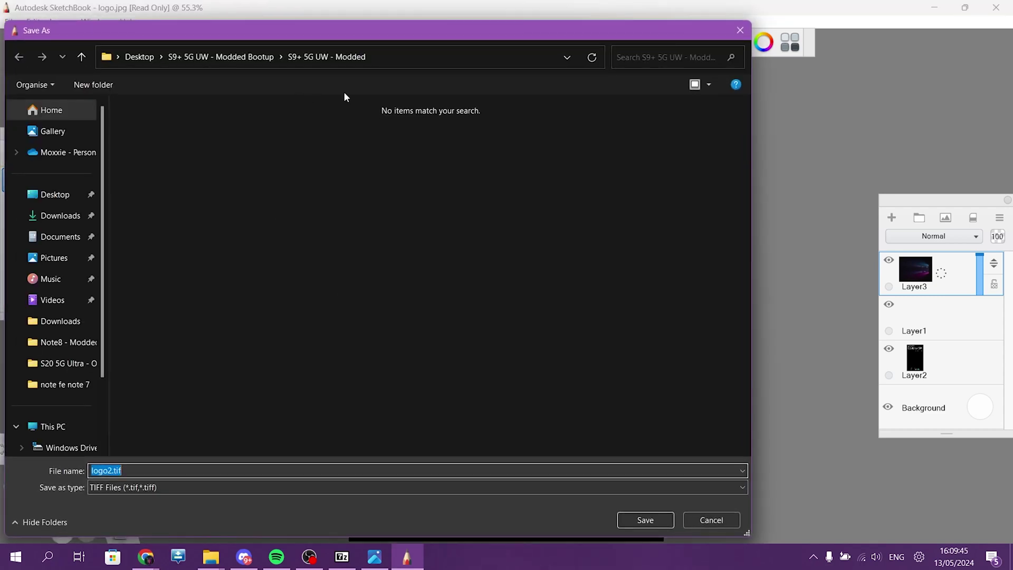
click(172, 489)
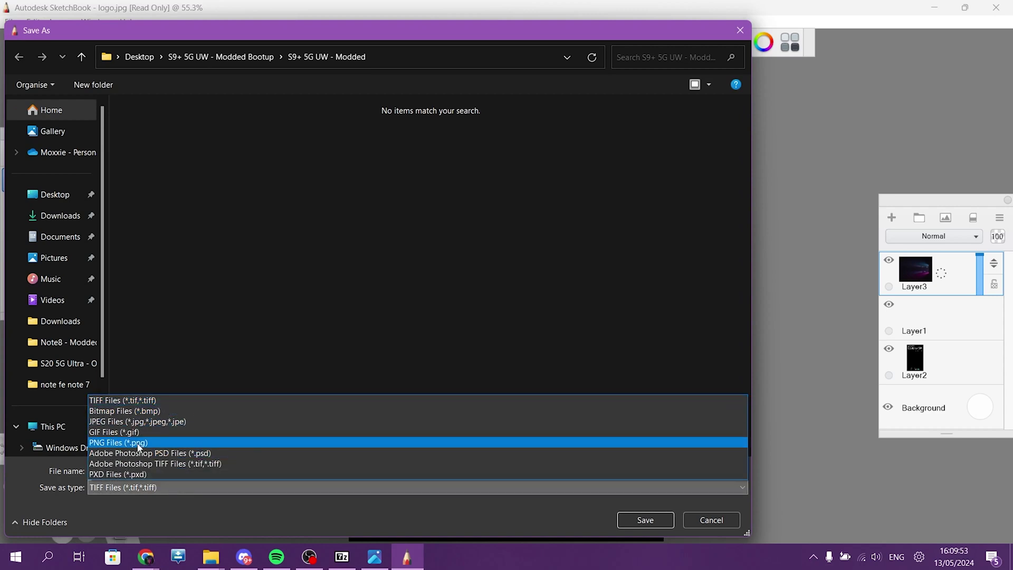
click(142, 421)
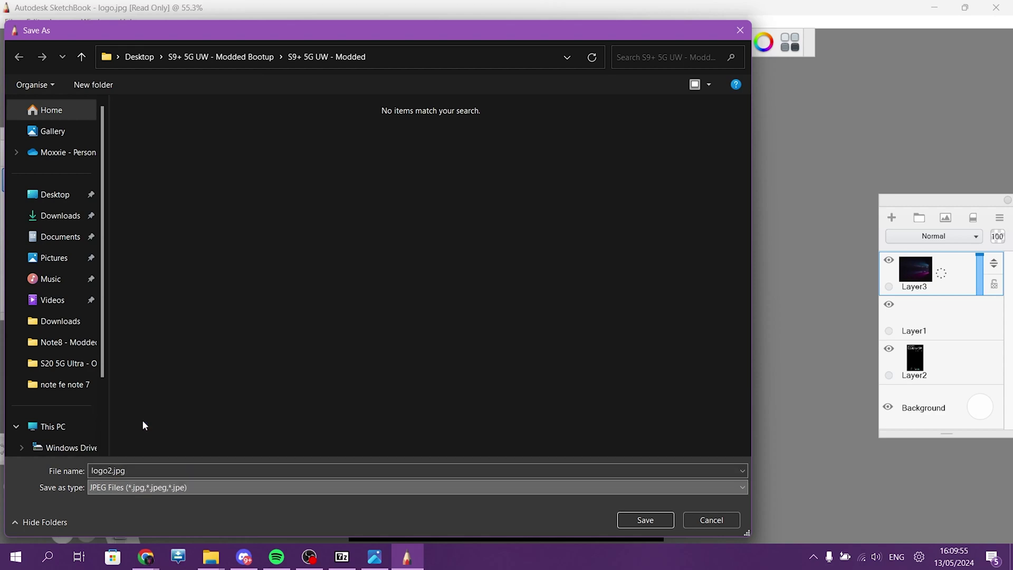
double_click(493, 187)
click(538, 279)
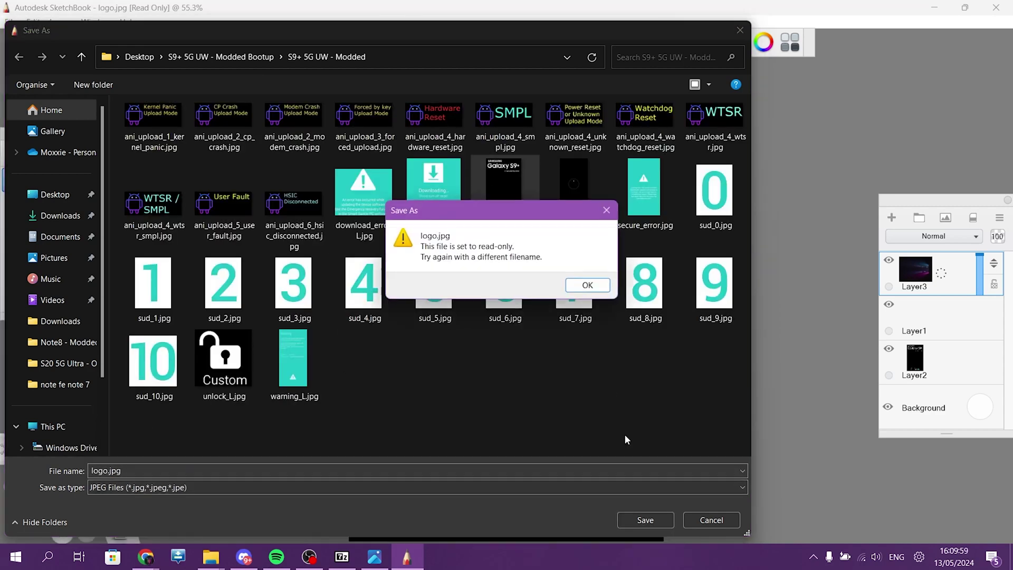
Dismiss the warning and clear the Read-only attribute in logo.jpg's Properties.
click(575, 288)
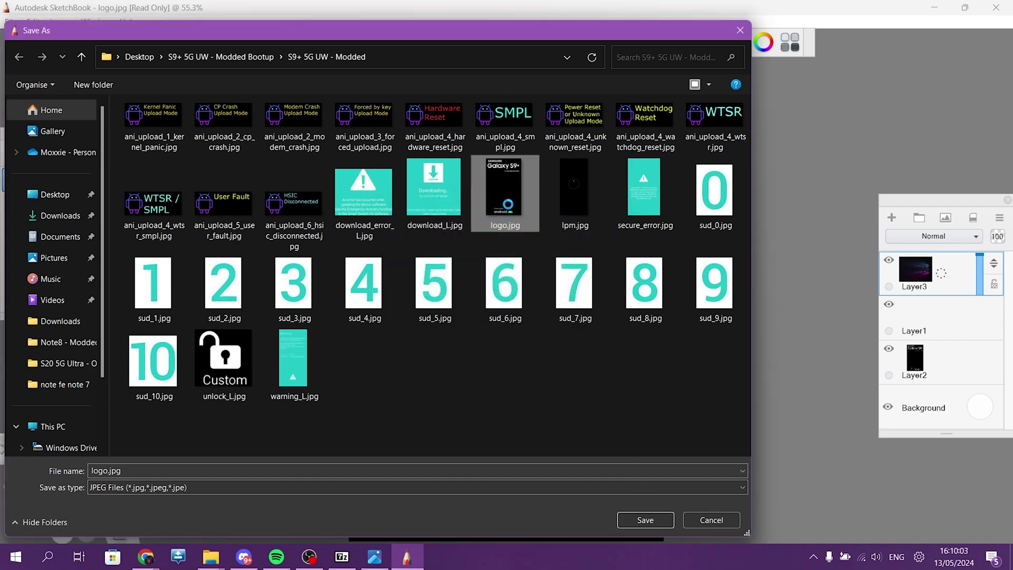
right_click(508, 206)
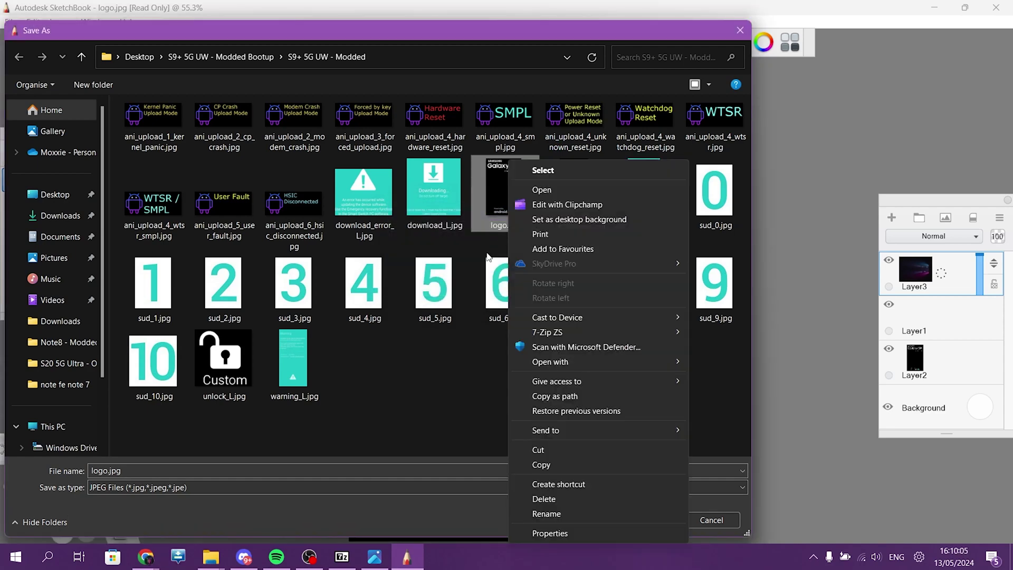
key(Escape)
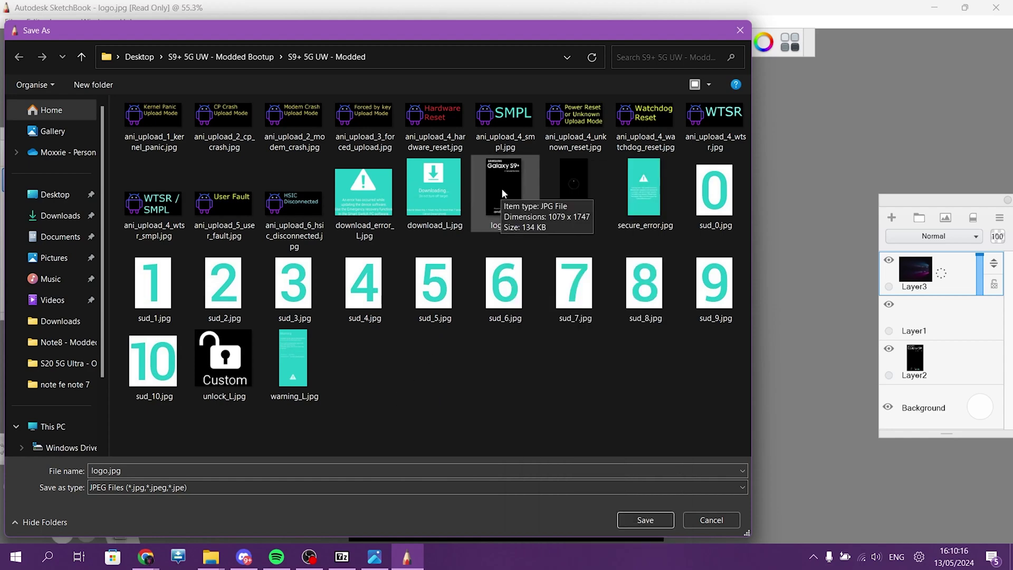
right_click(502, 189)
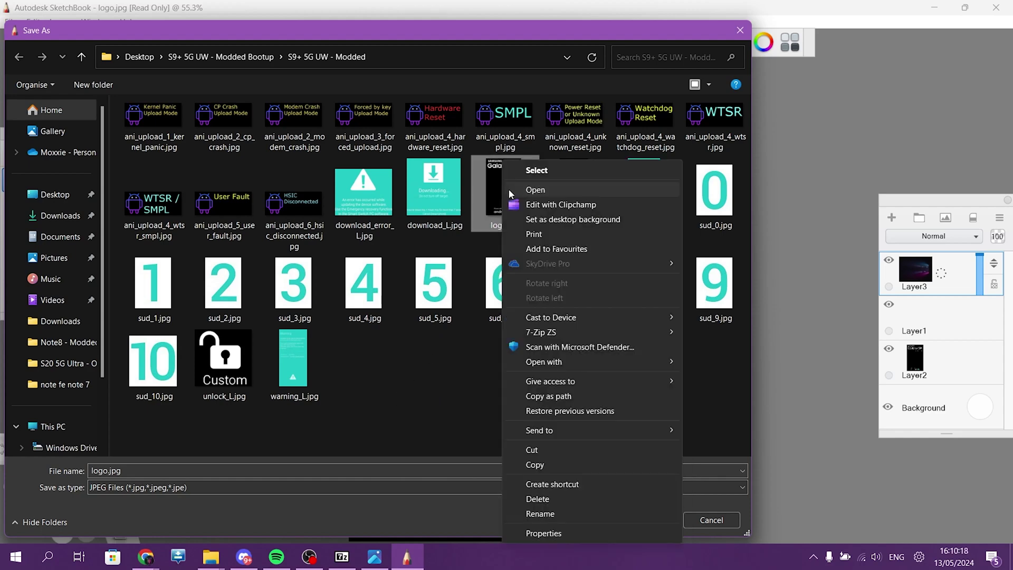
click(543, 534)
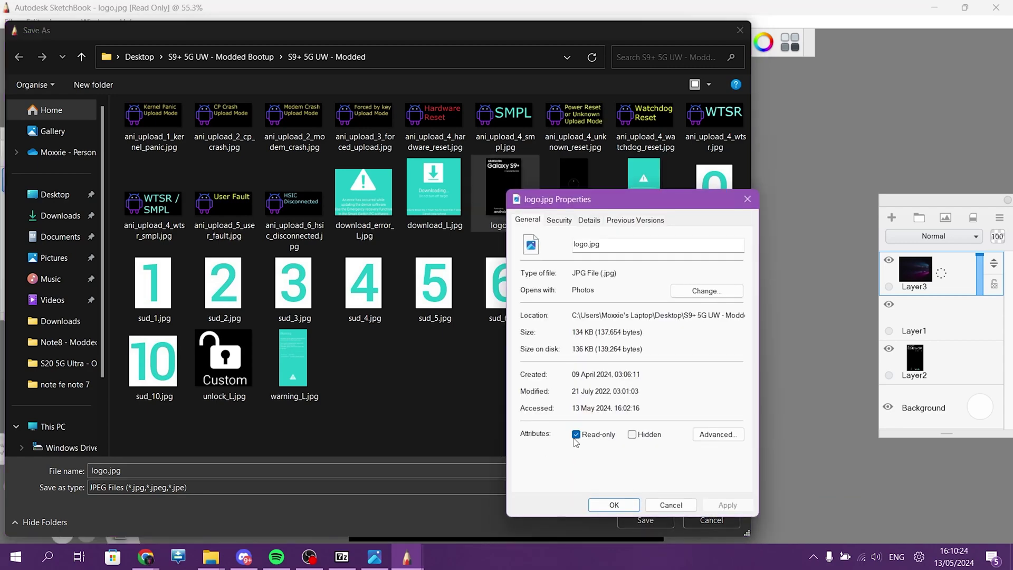
click(577, 434)
click(726, 505)
click(612, 505)
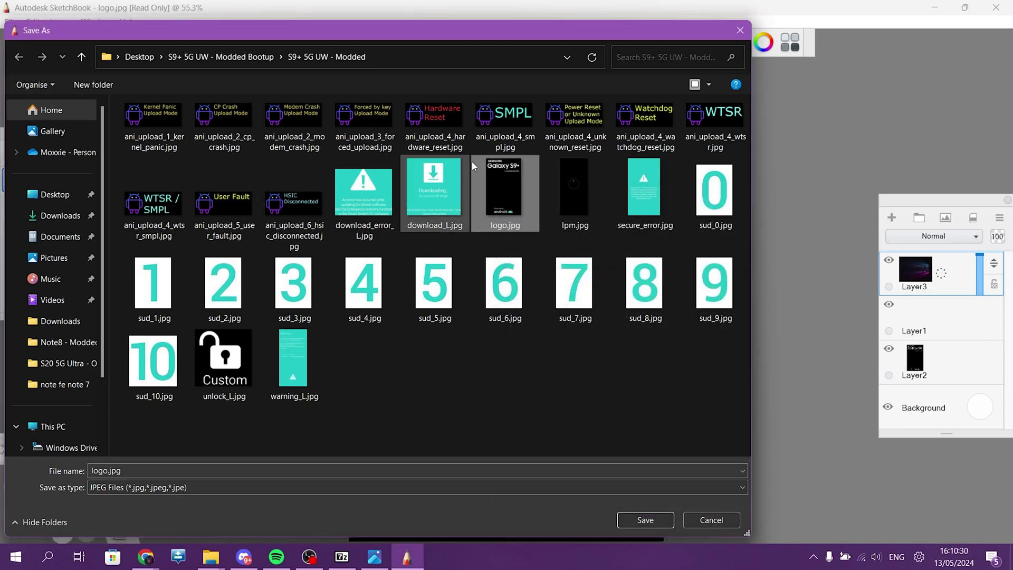
Overwrite logo.jpg with the edited logo at JPEG quality 100, merging all layers.
double_click(504, 201)
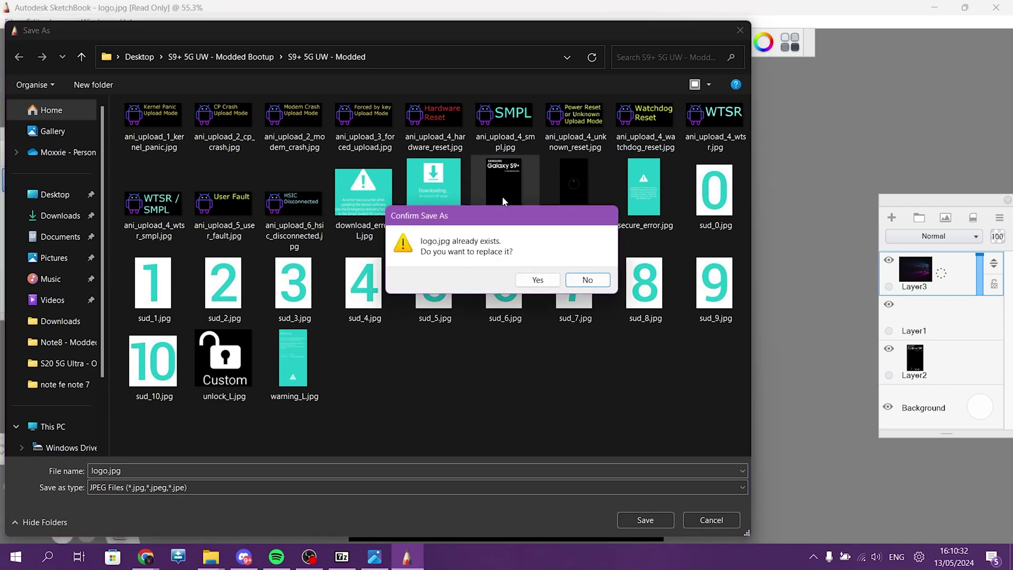
click(539, 279)
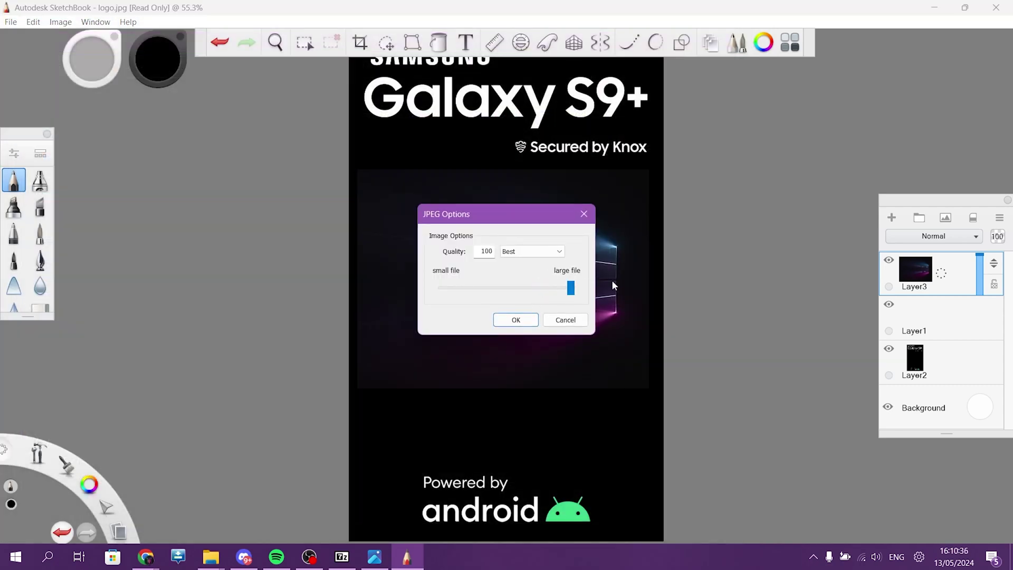
click(522, 320)
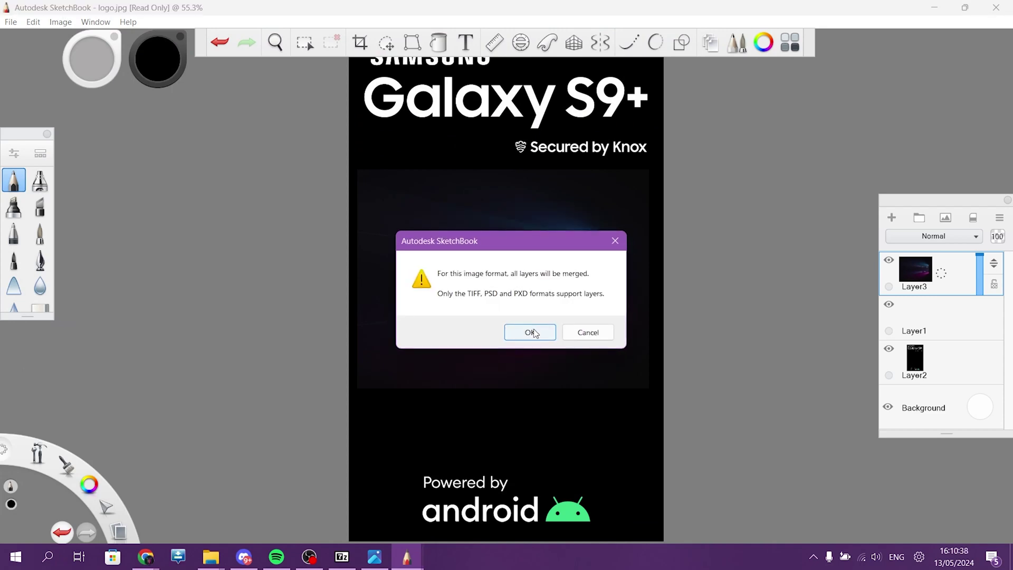
click(529, 332)
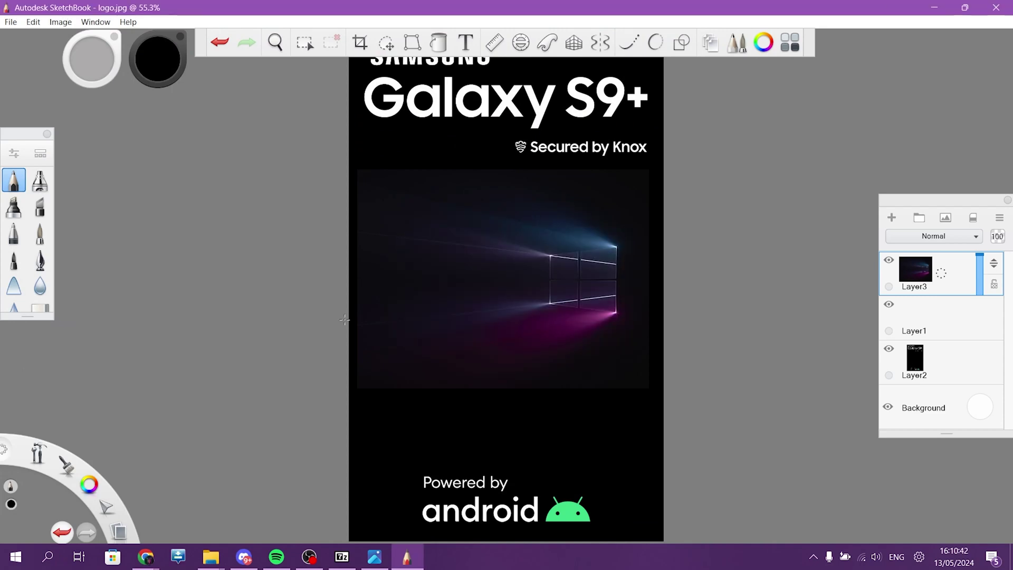
Select all 30 images in the Modded folder and add them to a 7-Zip tar archive, clearing its preset name.
mouse_move(211, 557)
click(265, 511)
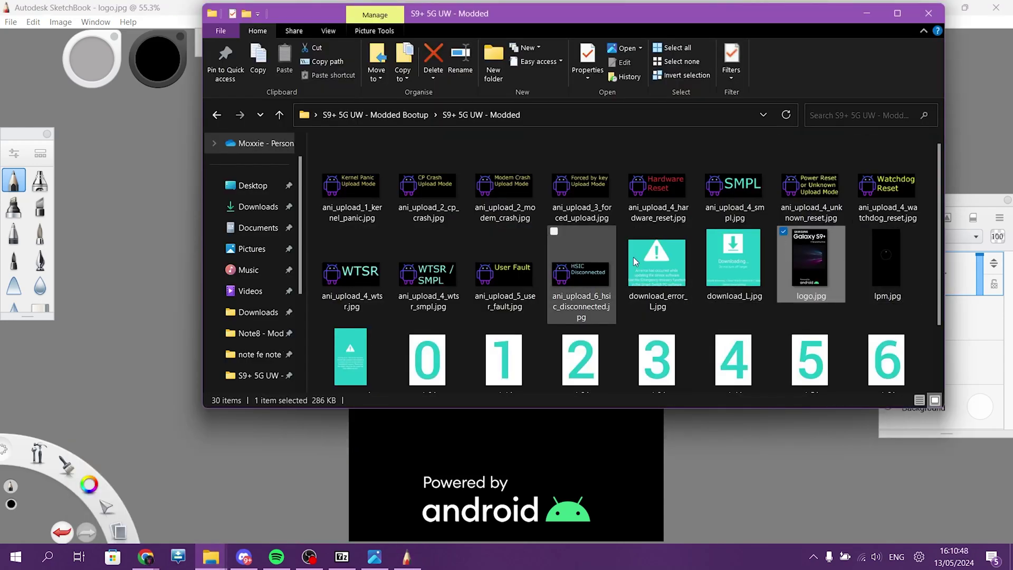
scroll(839, 312, down, 2)
drag(871, 356, 363, 163)
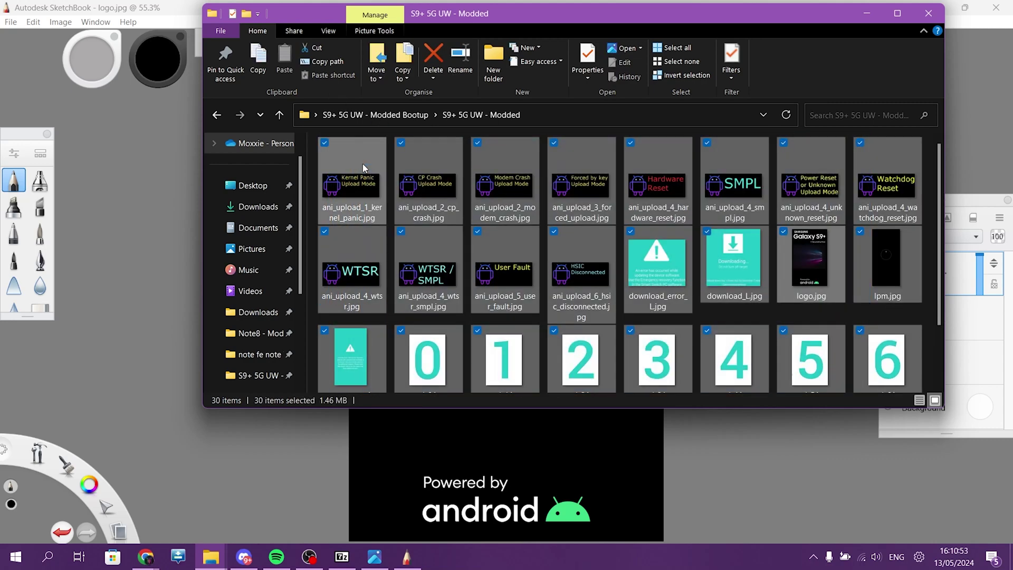
right_click(375, 201)
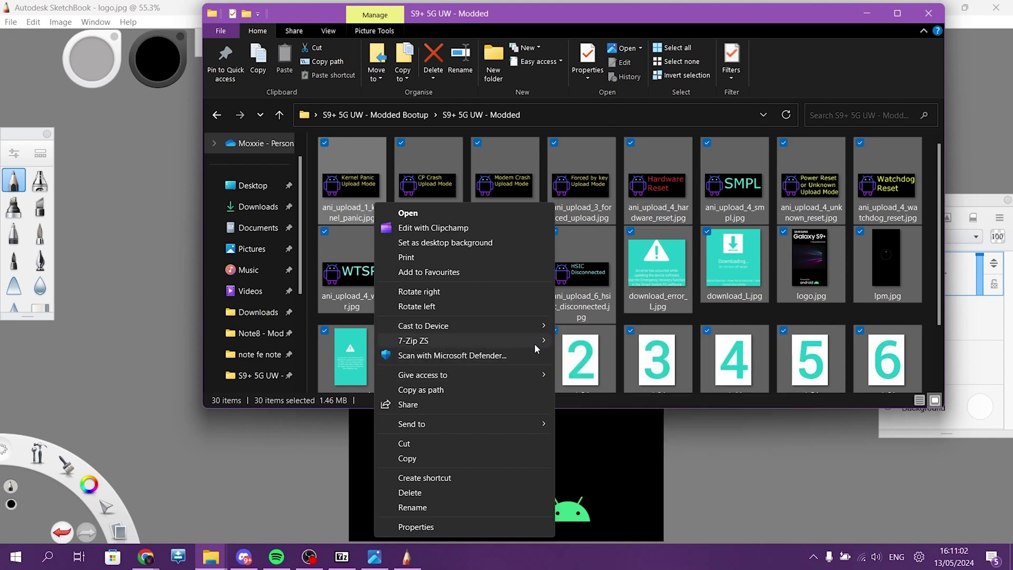
mouse_move(535, 341)
click(601, 342)
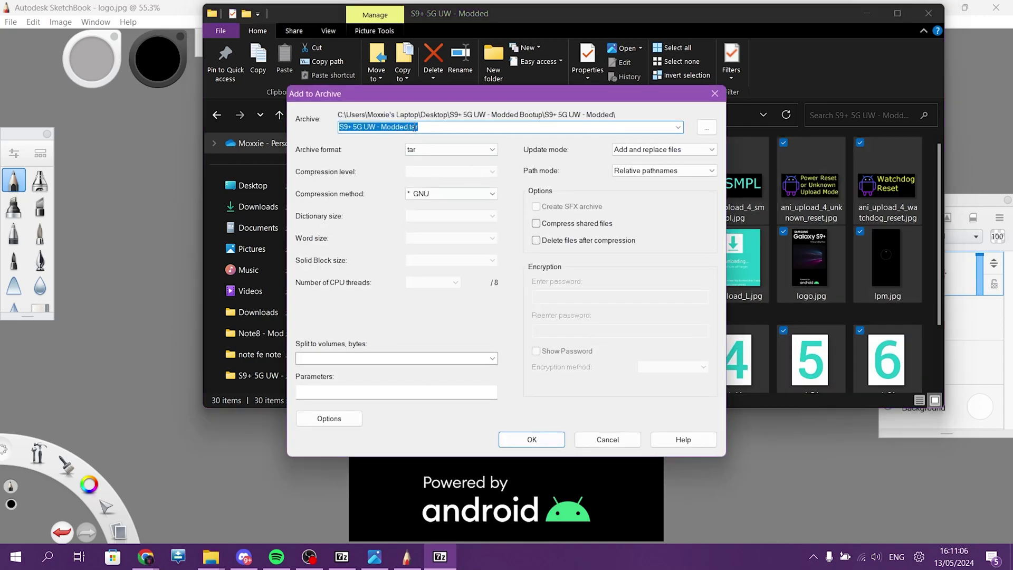
click(418, 129)
drag(410, 127, 319, 123)
key(BackSpace)
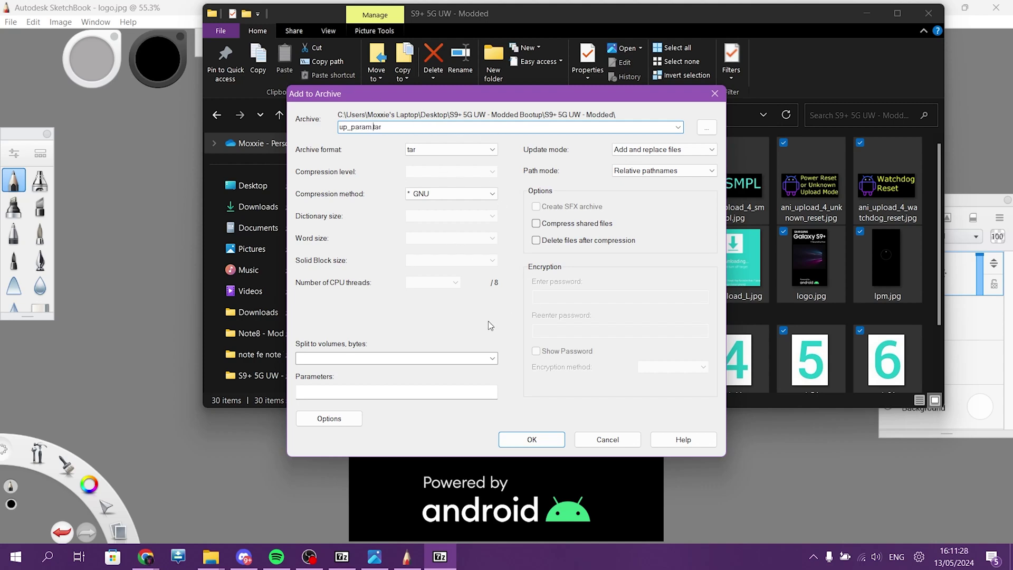
Create up_param.tar and rename it to up_param.bin, accepting the extension change.
click(549, 441)
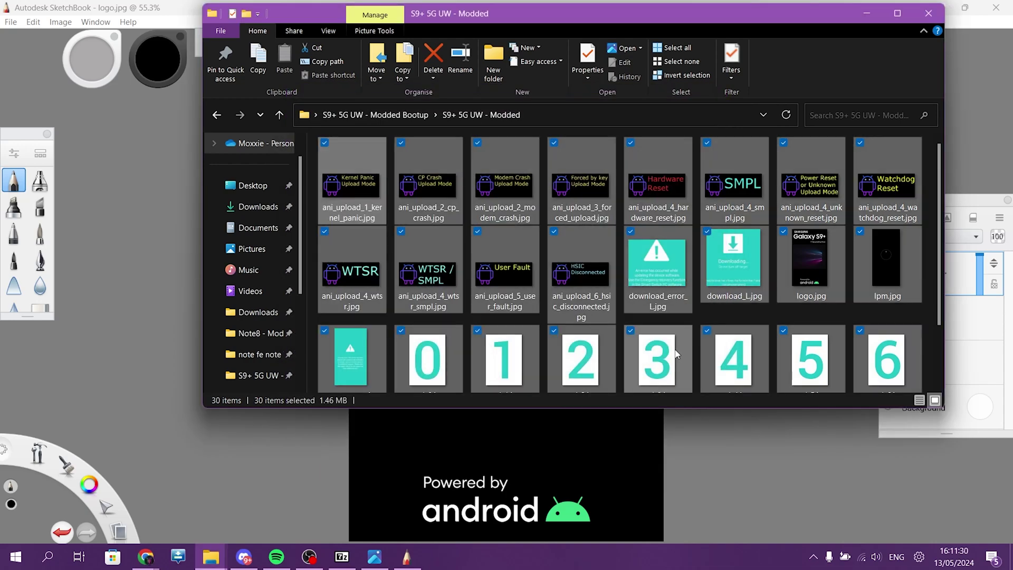
scroll(739, 346, down, 1)
click(739, 343)
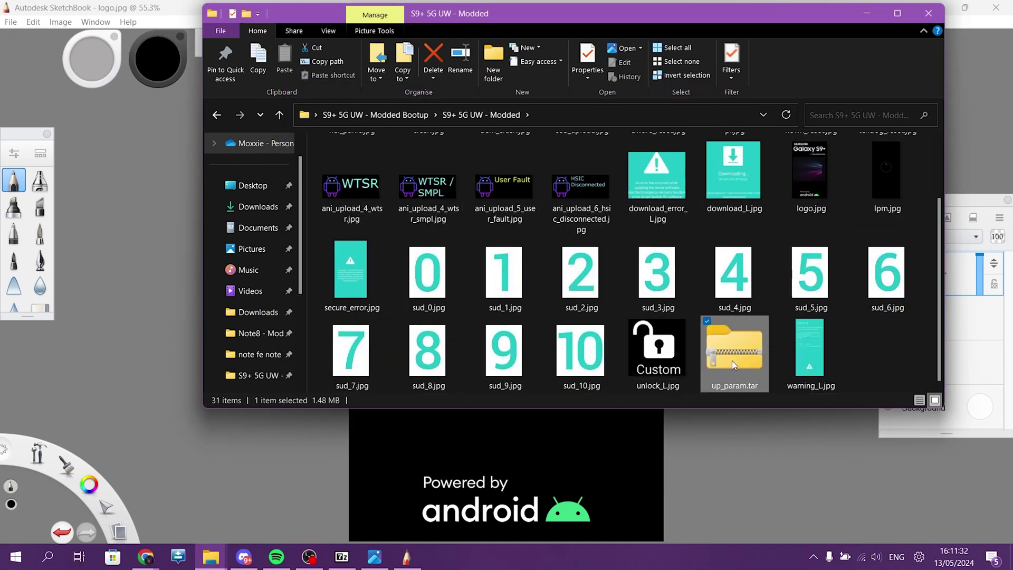
right_click(732, 362)
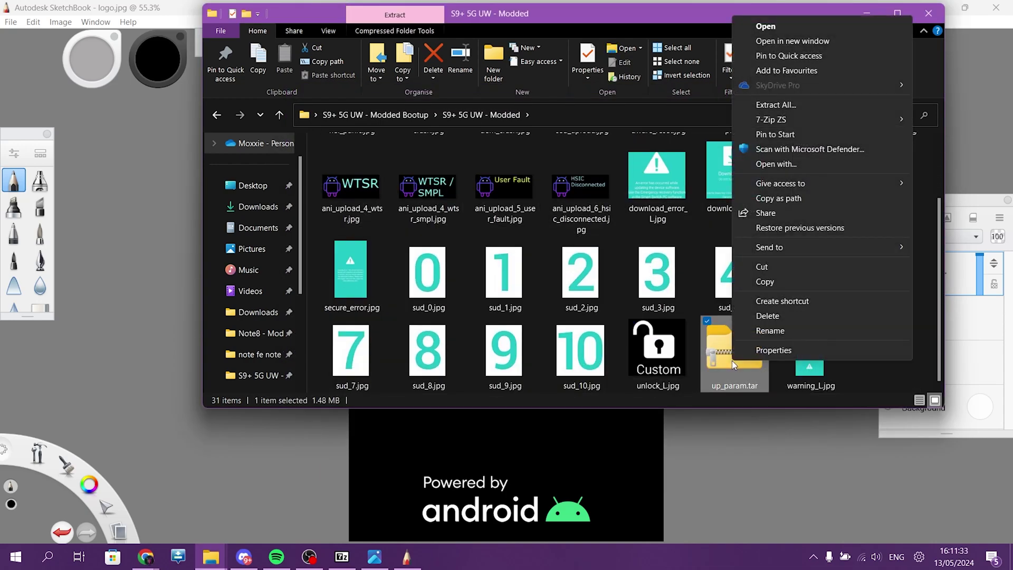
click(770, 330)
click(763, 385)
key(BackSpace)
key(BackSpace)
key(BackSpace)
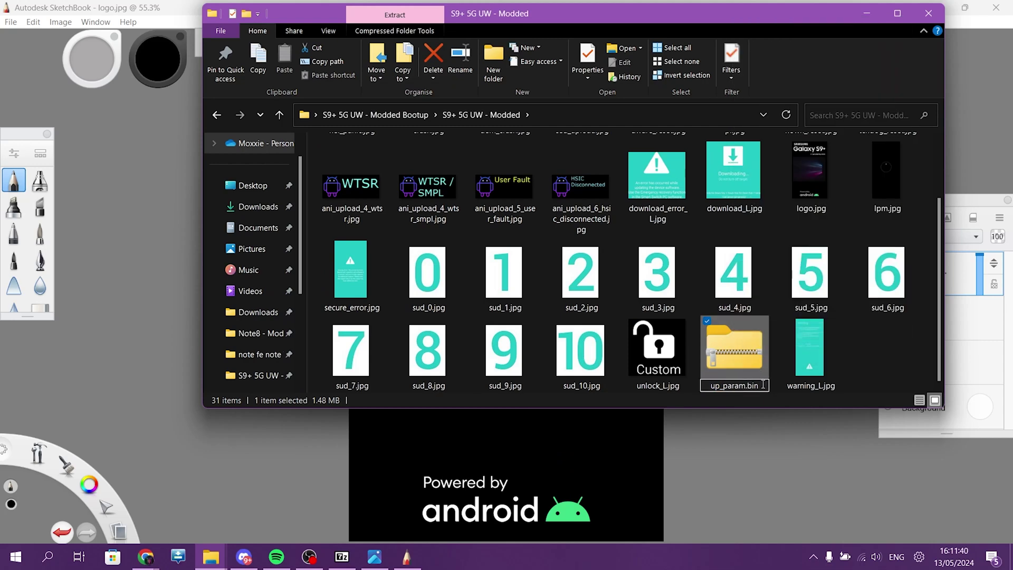
key(Return)
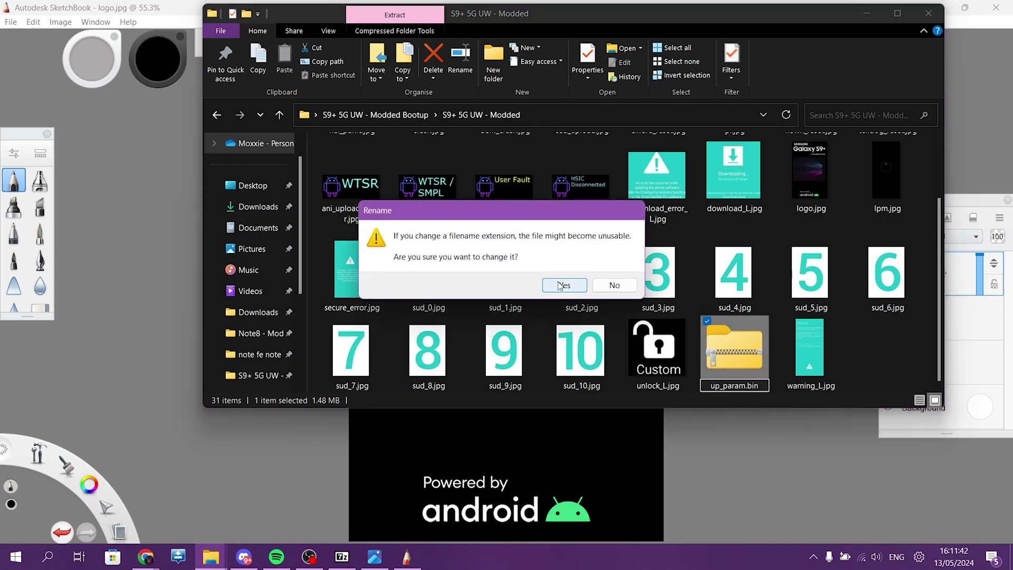
click(564, 285)
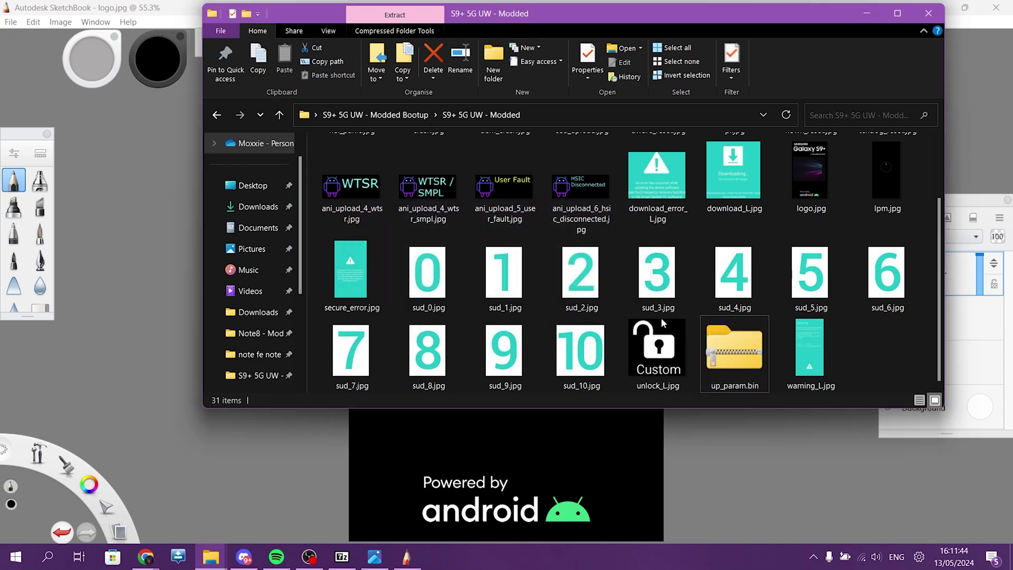
Start adding up_param.bin to a new 7-Zip ZS archive.
right_click(741, 362)
right_click(742, 362)
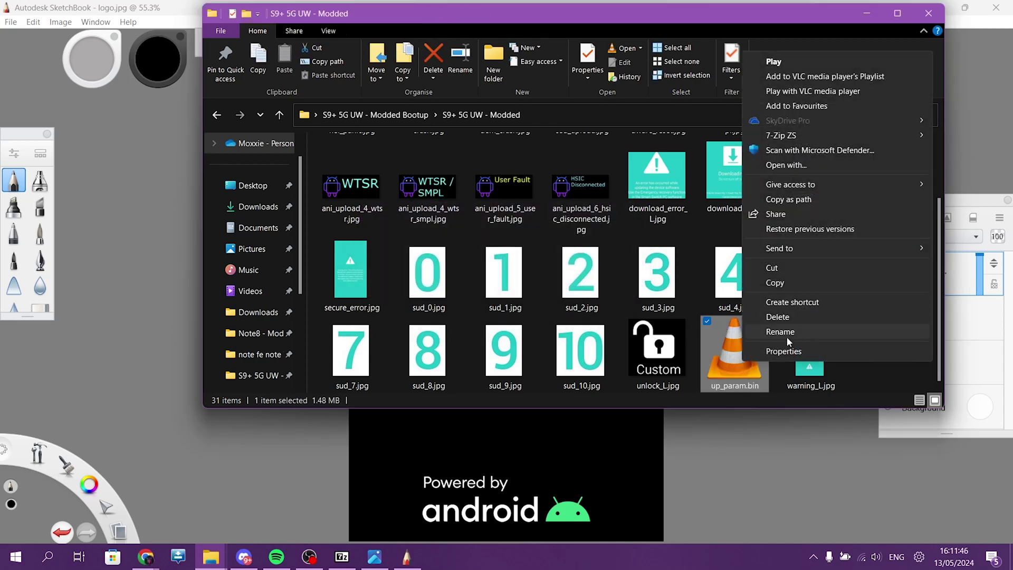
mouse_move(784, 138)
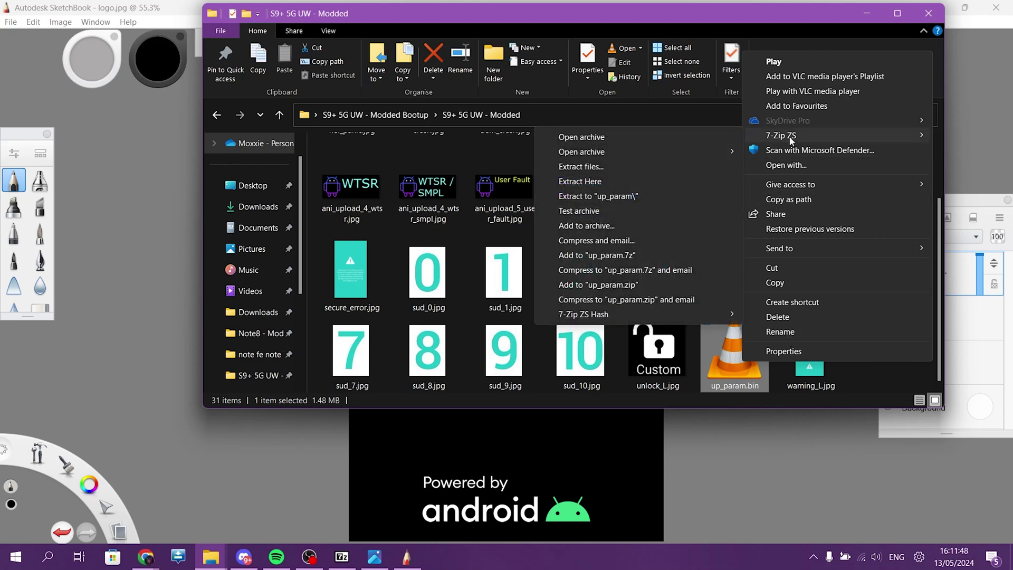
click(609, 226)
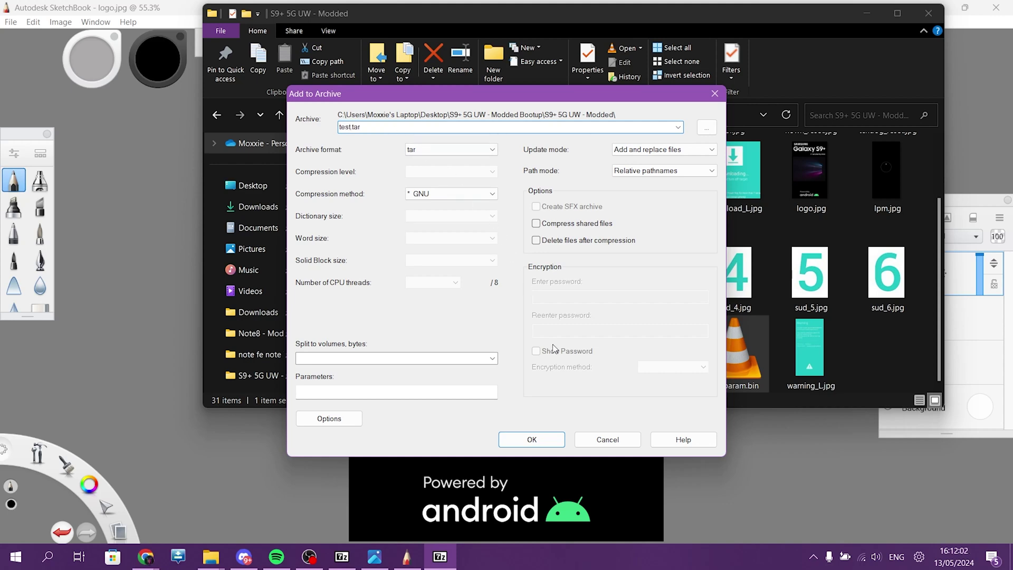
Create the test.tar archive containing up_param.bin.
click(532, 440)
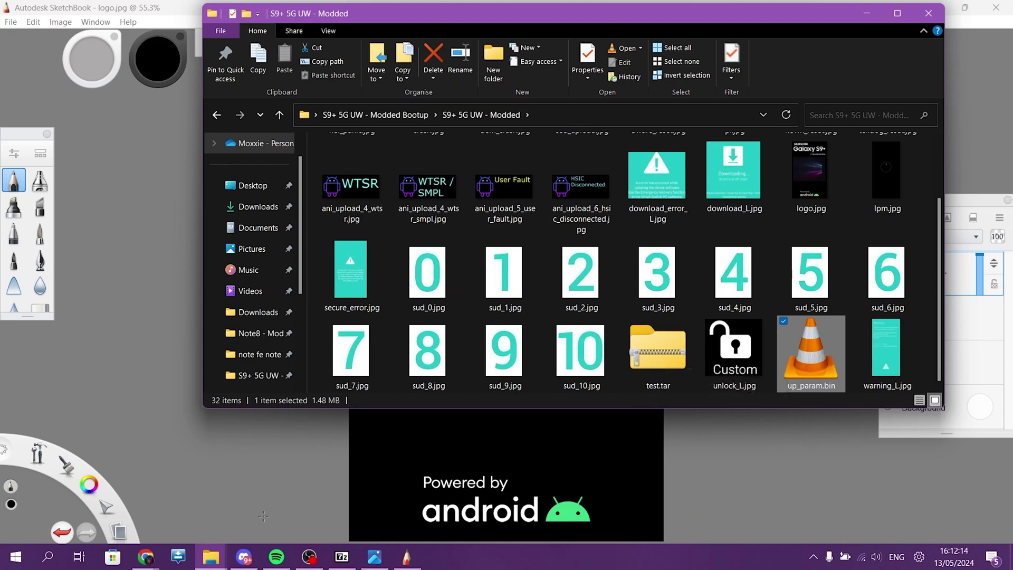
Launch Odin3 v3.13 and dismiss its startup warning.
click(178, 556)
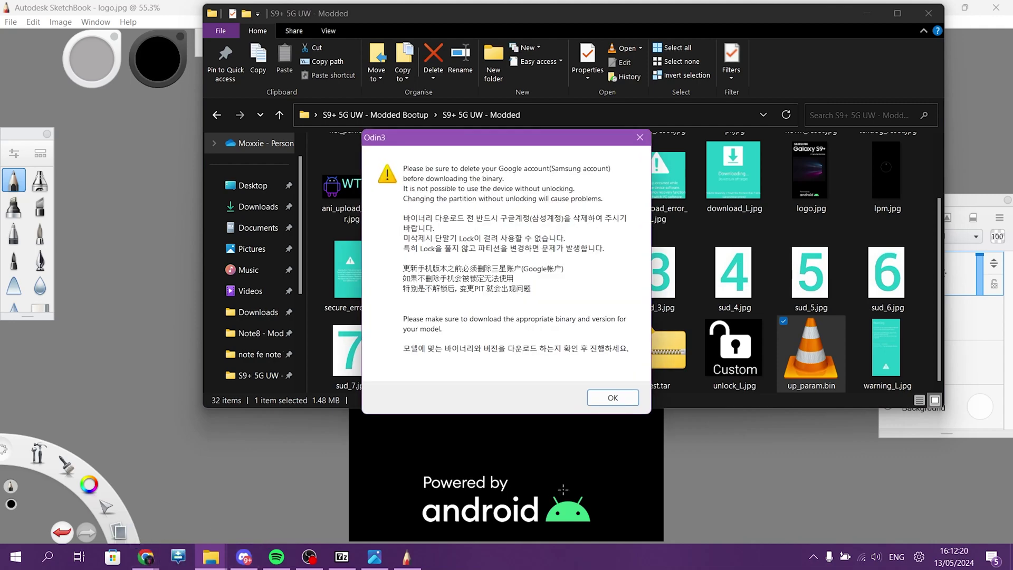
click(599, 396)
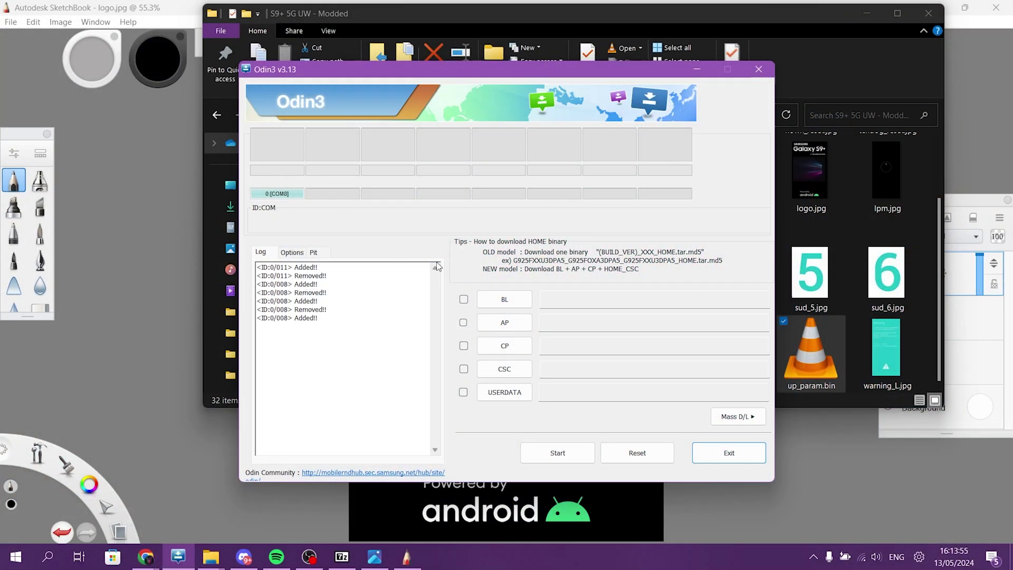
Browse the AP file chooser to the Desktop and switch it to List view.
click(516, 331)
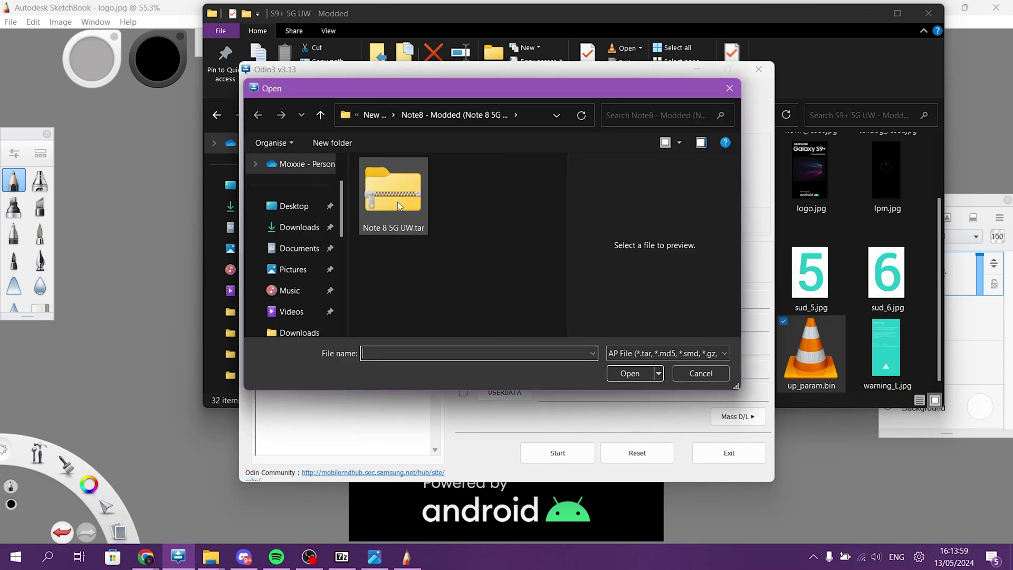
click(378, 117)
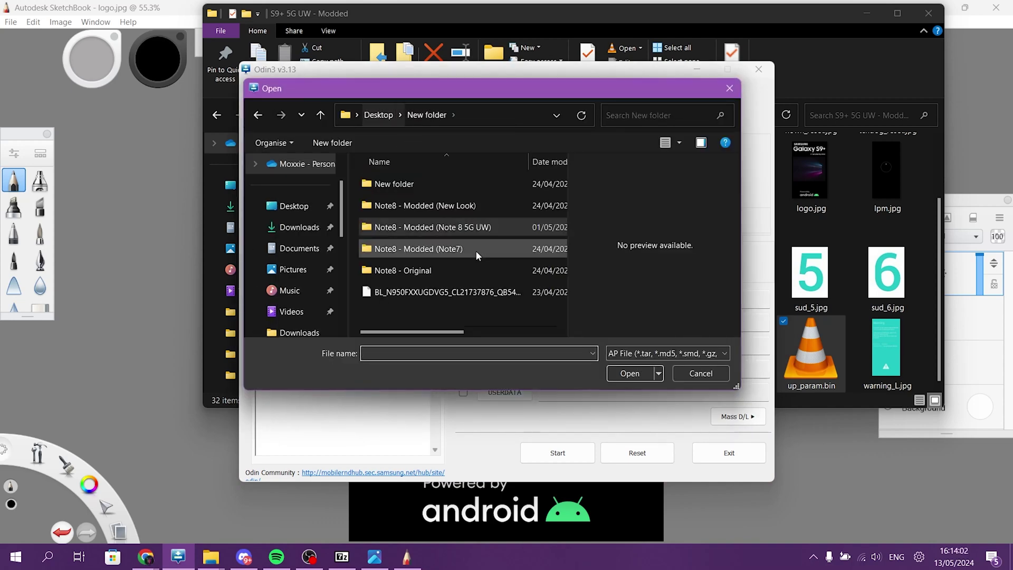
click(382, 116)
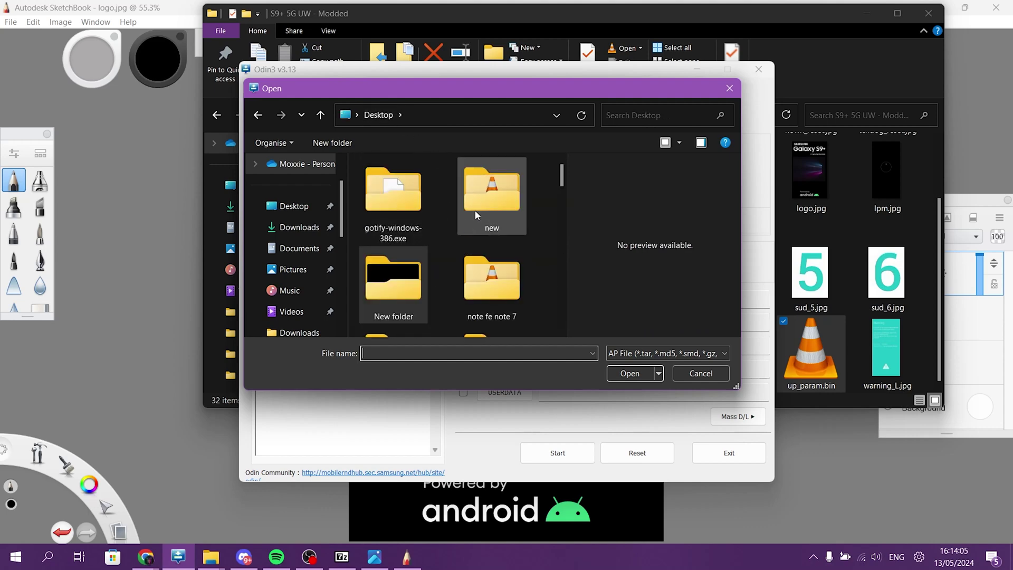
scroll(476, 214, down, 5)
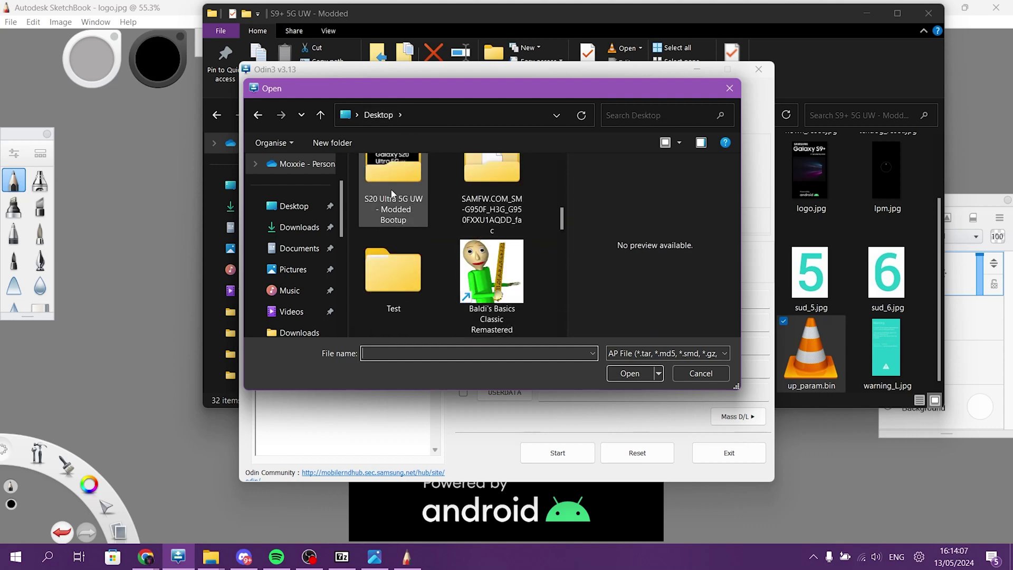
scroll(401, 219, down, 3)
scroll(404, 227, up, 2)
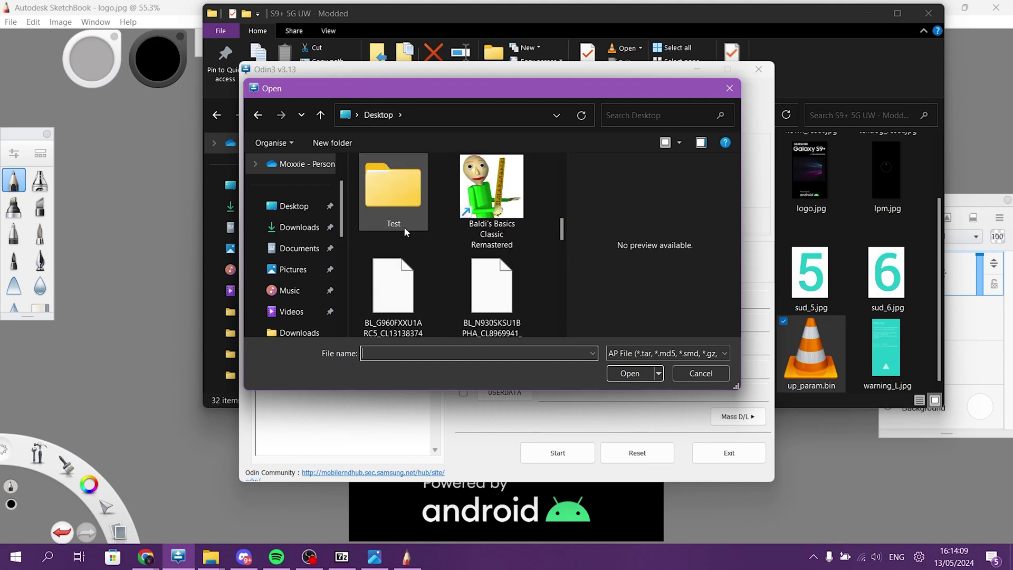
scroll(407, 239, down, 3)
scroll(407, 239, up, 5)
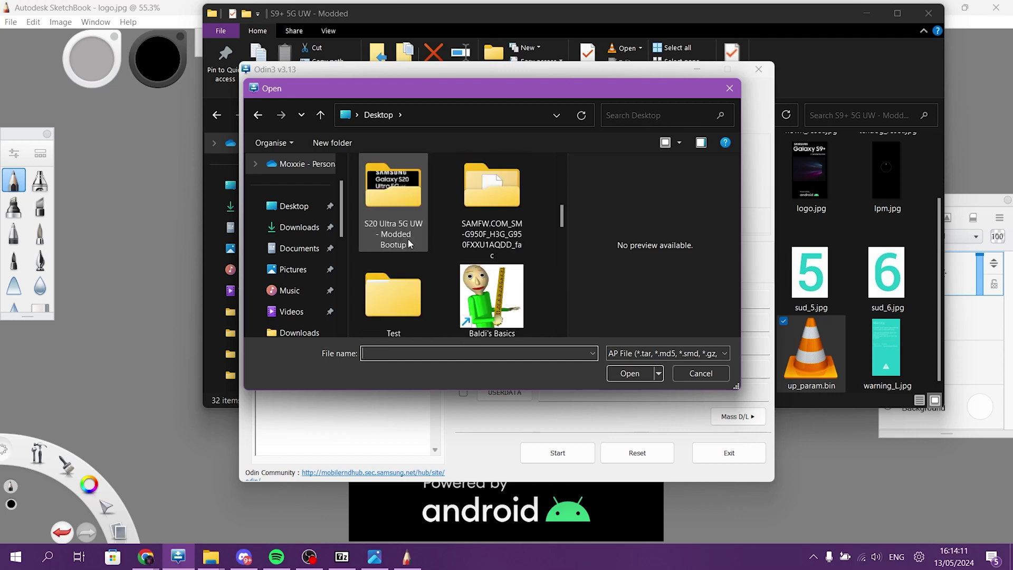
click(682, 144)
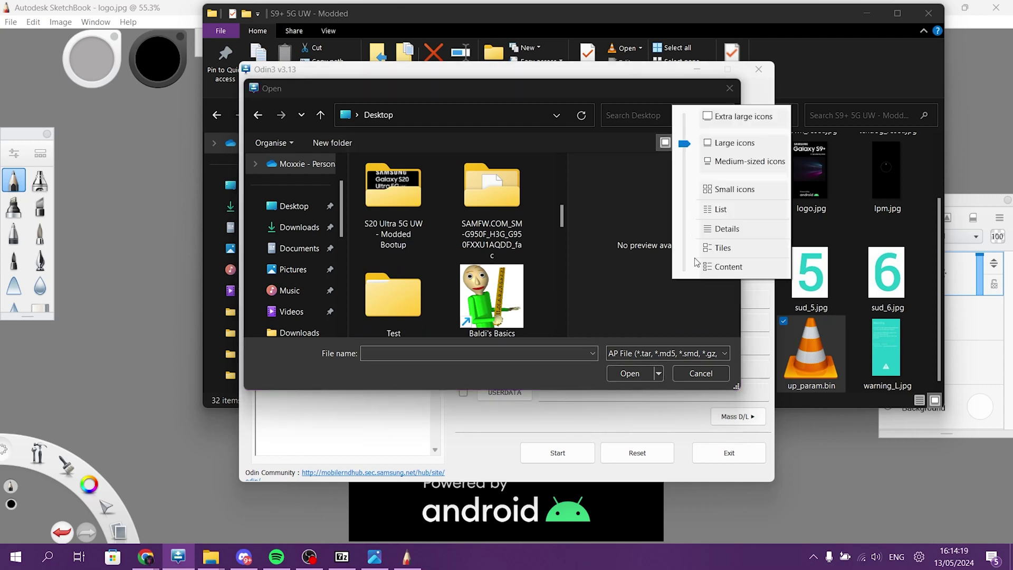
click(721, 210)
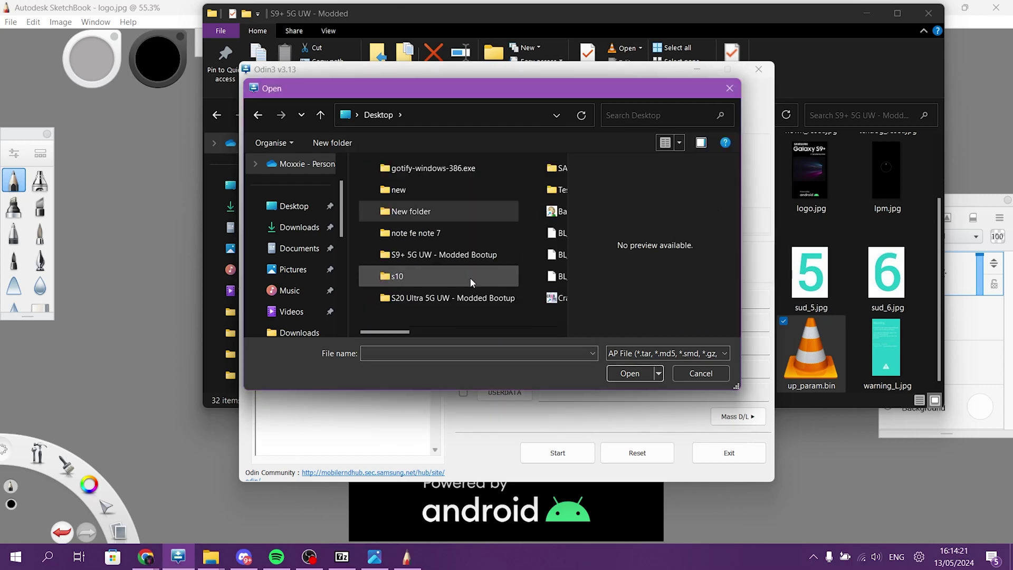
scroll(470, 278, down, 2)
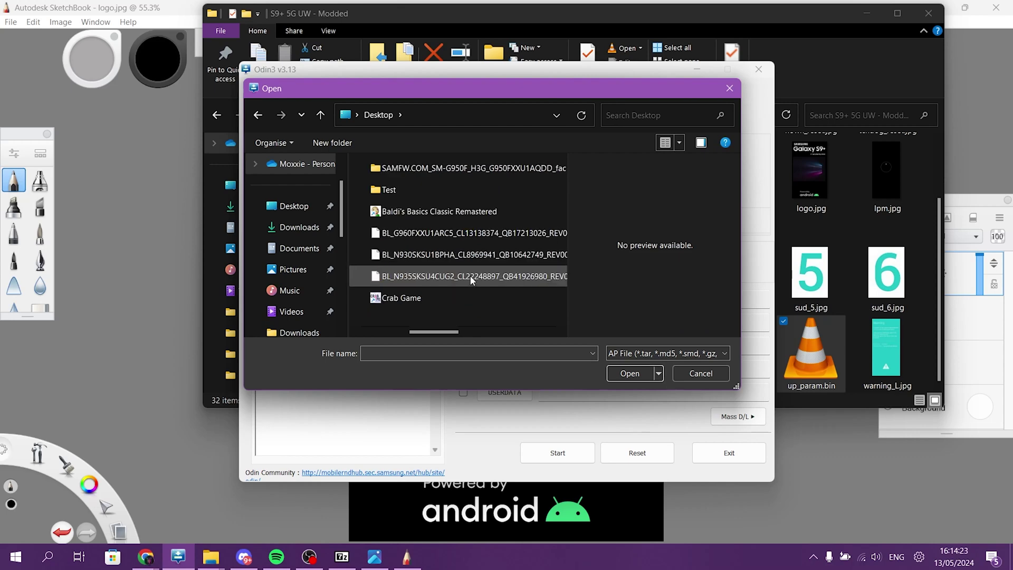
scroll(470, 275, up, 2)
Load test.tar from S9+ 5G UW - Modded Bootup > S9+ 5G UW - Modded into AP and start flashing.
right_click(439, 260)
key(Escape)
double_click(430, 260)
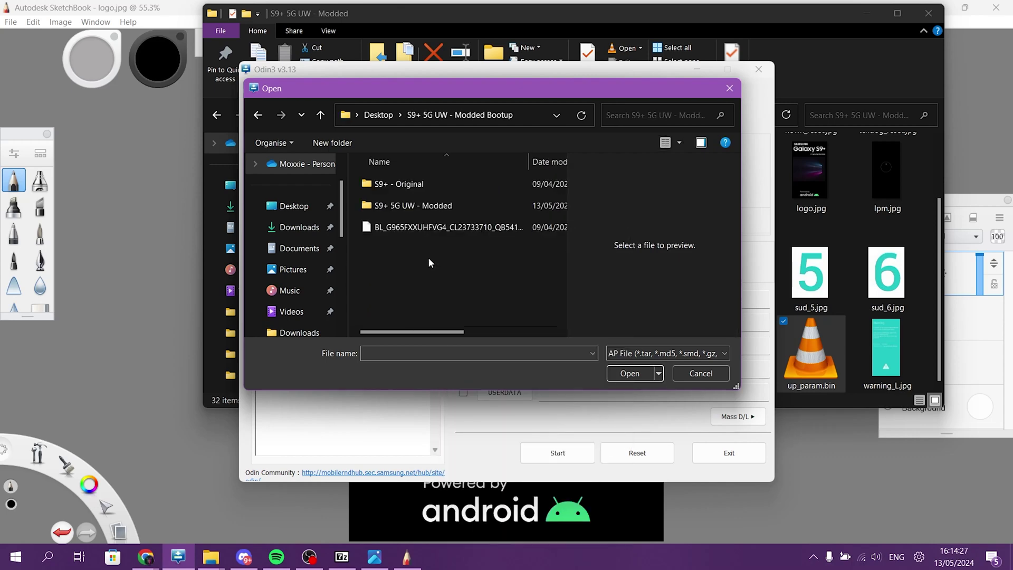
double_click(403, 206)
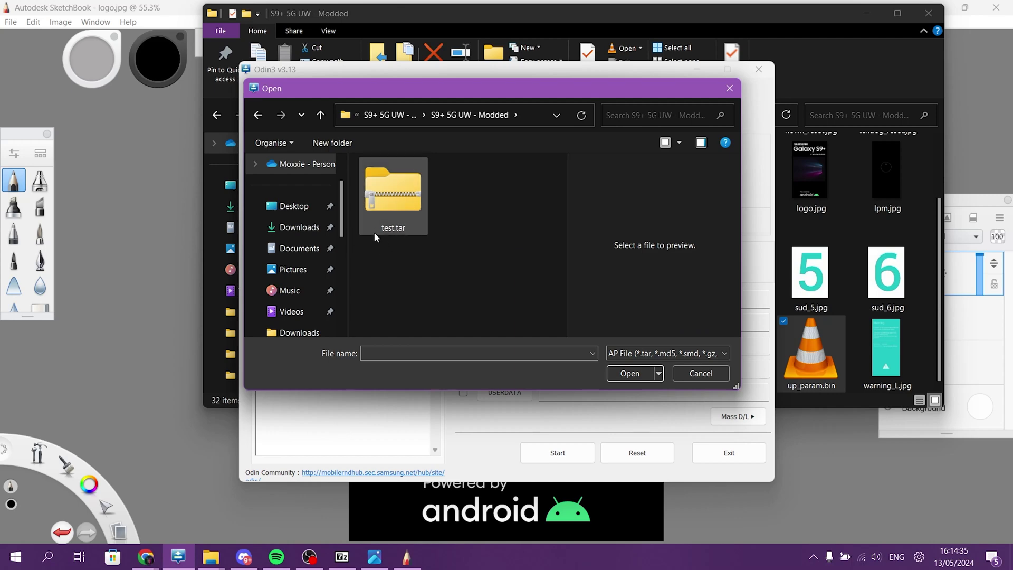
double_click(383, 197)
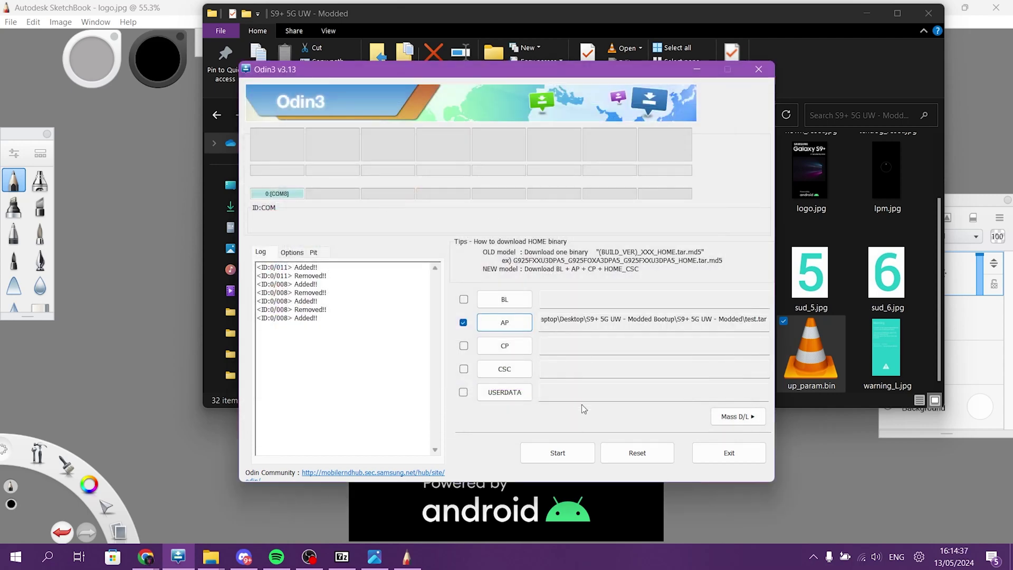
click(561, 457)
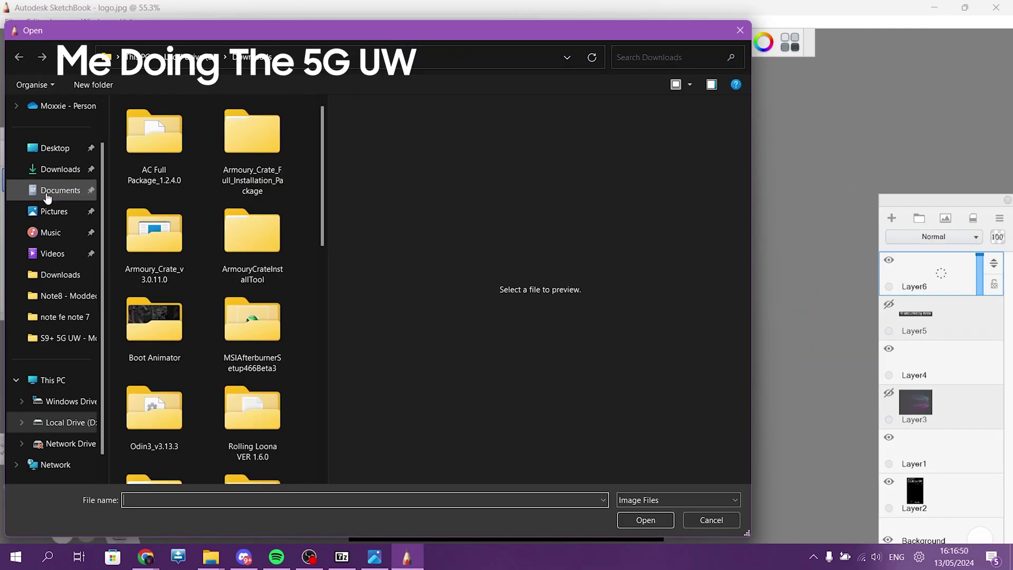
Import the android screenshot from Pictures and place it near the bottom of the logo.
click(229, 288)
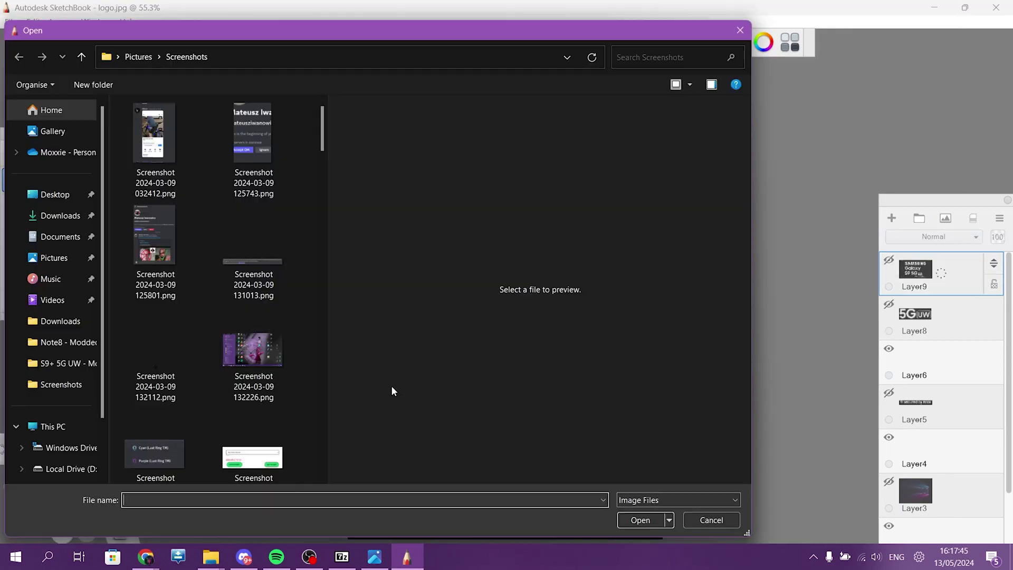
click(220, 375)
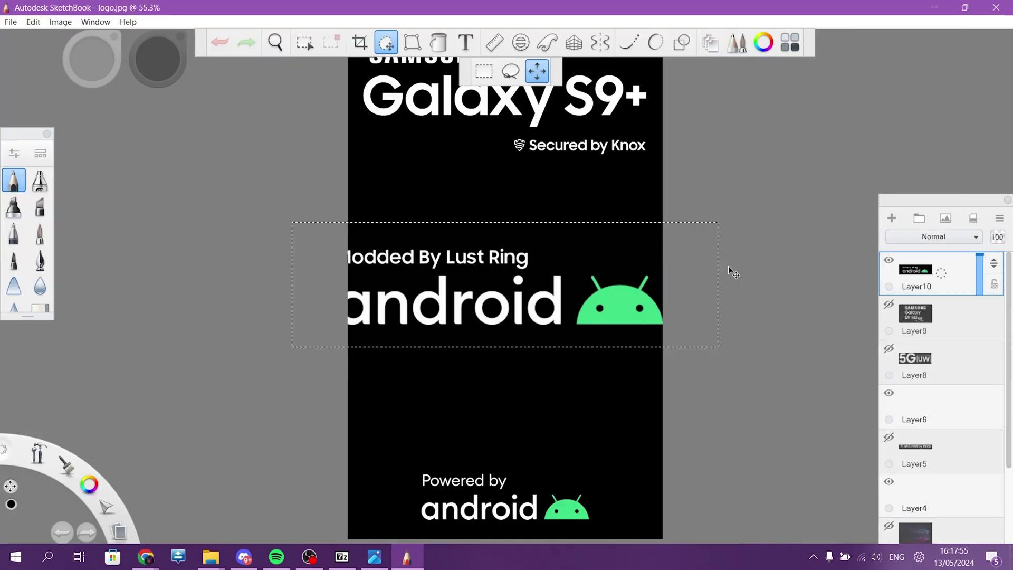
drag(730, 272, 681, 490)
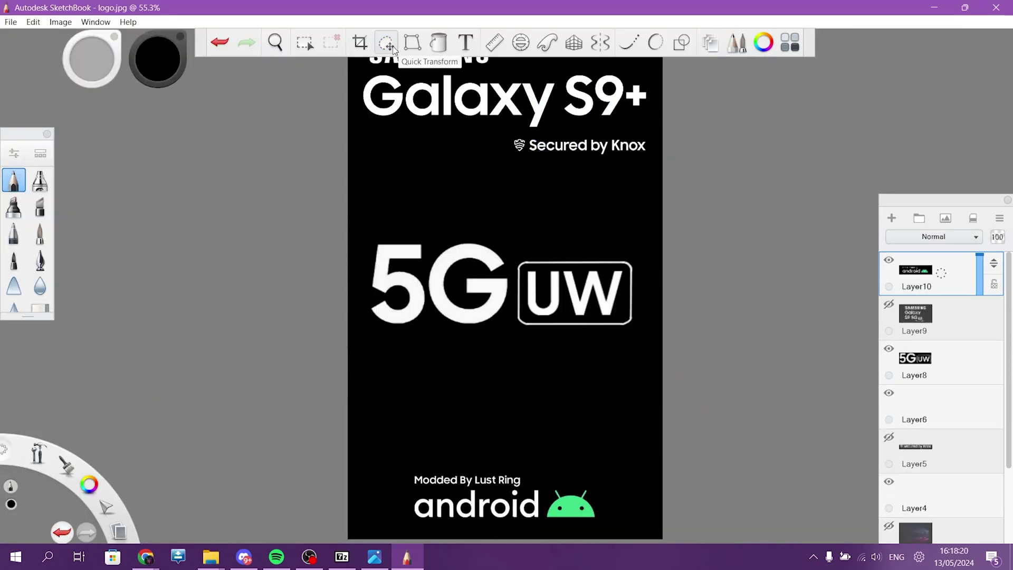
scroll(941, 396, down, 5)
On Layer2, rectangle-select and reposition the Galaxy S9+ text and enlarge the SAMSUNG wordmark.
click(484, 70)
click(915, 490)
drag(505, 211, 601, 380)
drag(600, 319, 741, 351)
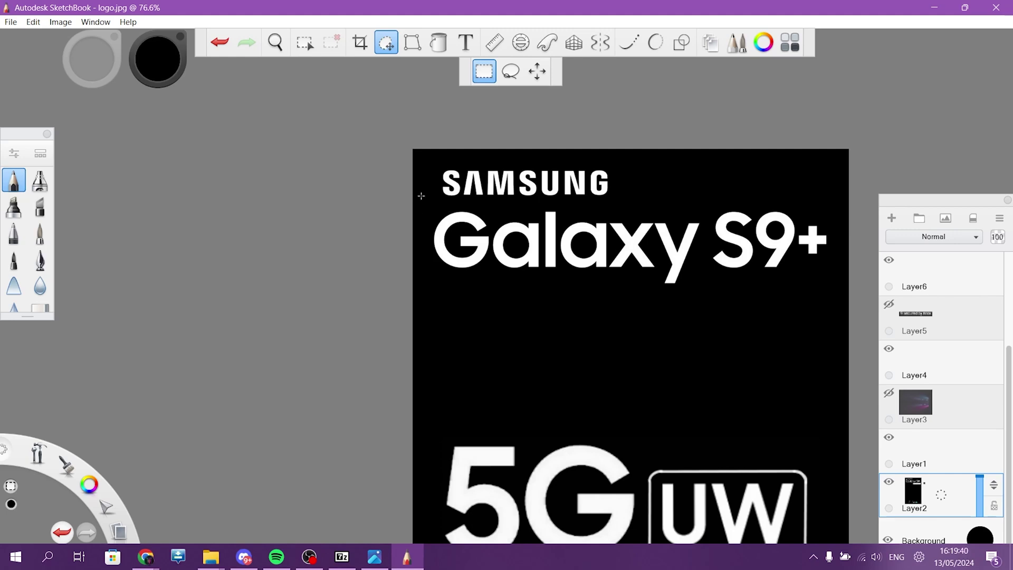
drag(425, 203, 832, 287)
mouse_move(435, 165)
mouse_down()
mouse_move(493, 199)
mouse_move(755, 270)
mouse_up()
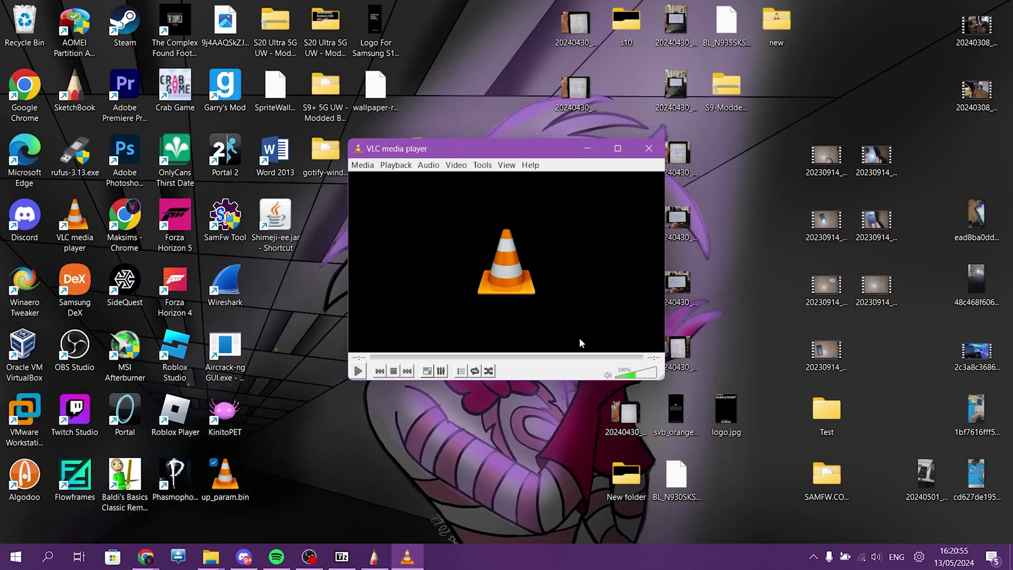
Open up_param.bin in 7-Zip ZS and drag logo.jpg into the S9+ 5G UW - Modded folder, replacing it.
right_click(225, 478)
mouse_move(294, 243)
click(470, 241)
click(101, 334)
click(258, 148)
click(210, 557)
drag(102, 334, 809, 172)
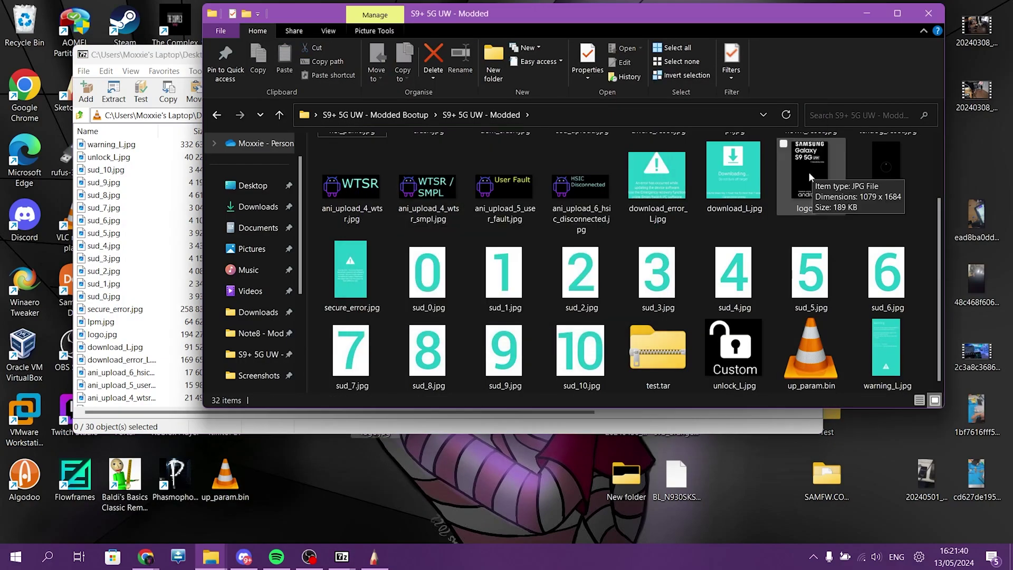
click(809, 163)
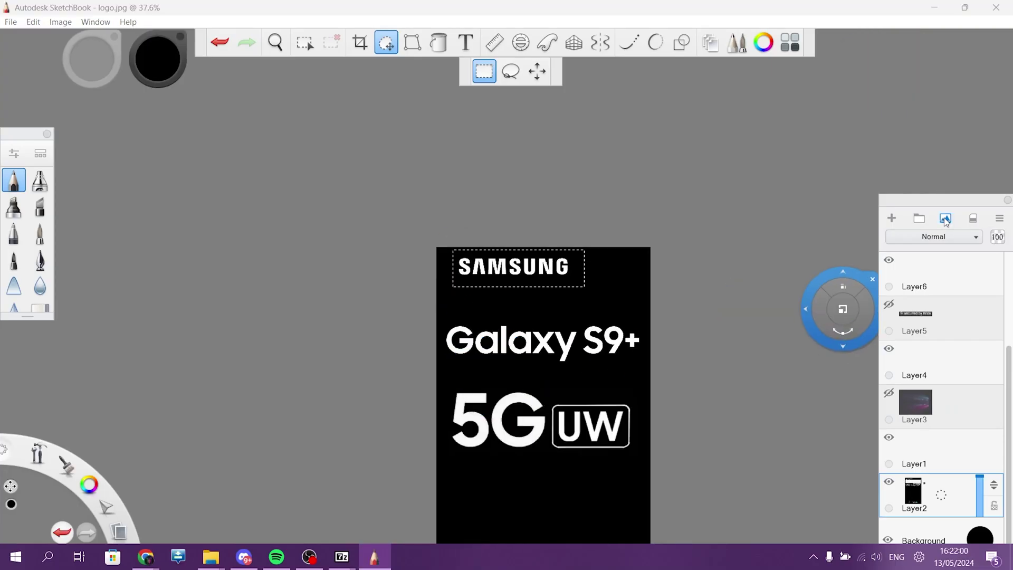
Import the extracted logo as a layer, hide Layer2, and move the logo up.
click(944, 218)
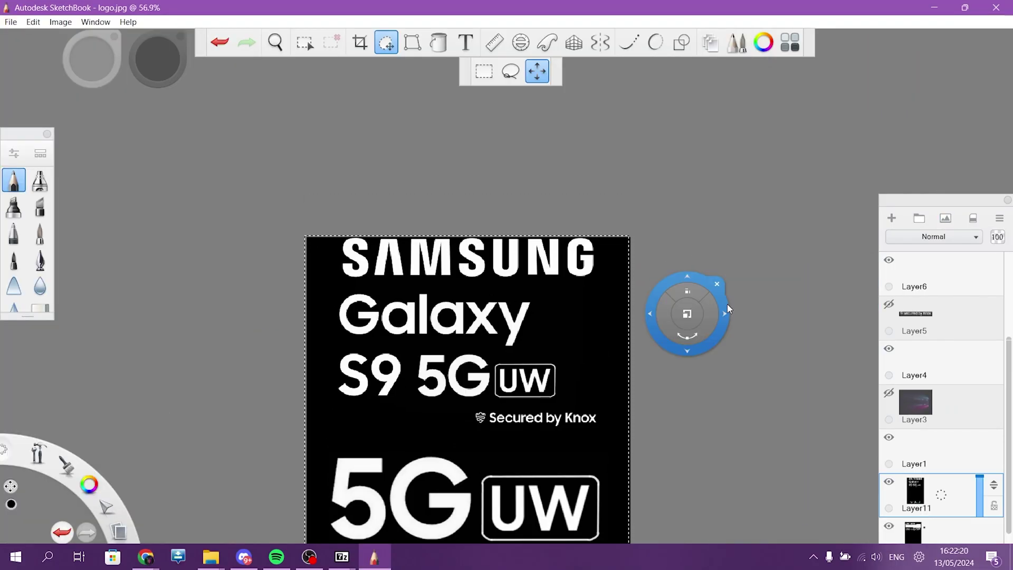
click(716, 284)
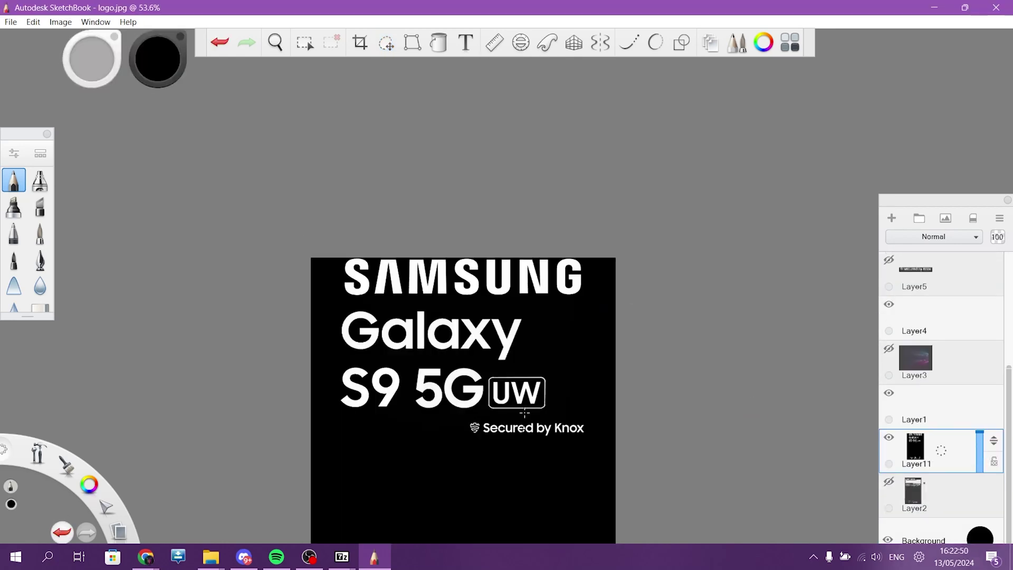
click(386, 43)
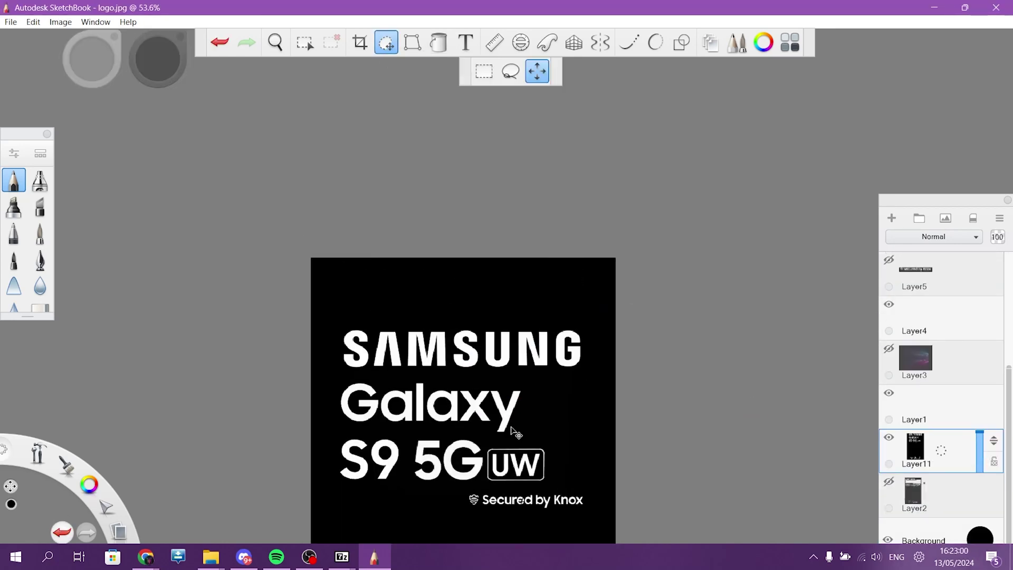
drag(511, 426, 519, 353)
Shift the 5G UW badge right and add a '+' text layer between S9 and 5G.
click(484, 71)
drag(412, 368, 557, 425)
drag(501, 395, 533, 397)
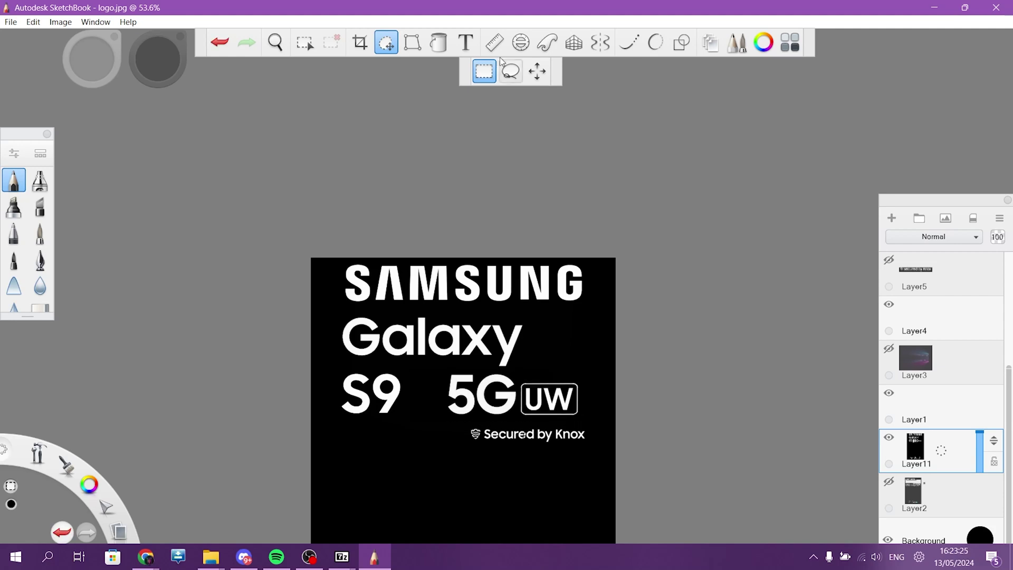
click(514, 379)
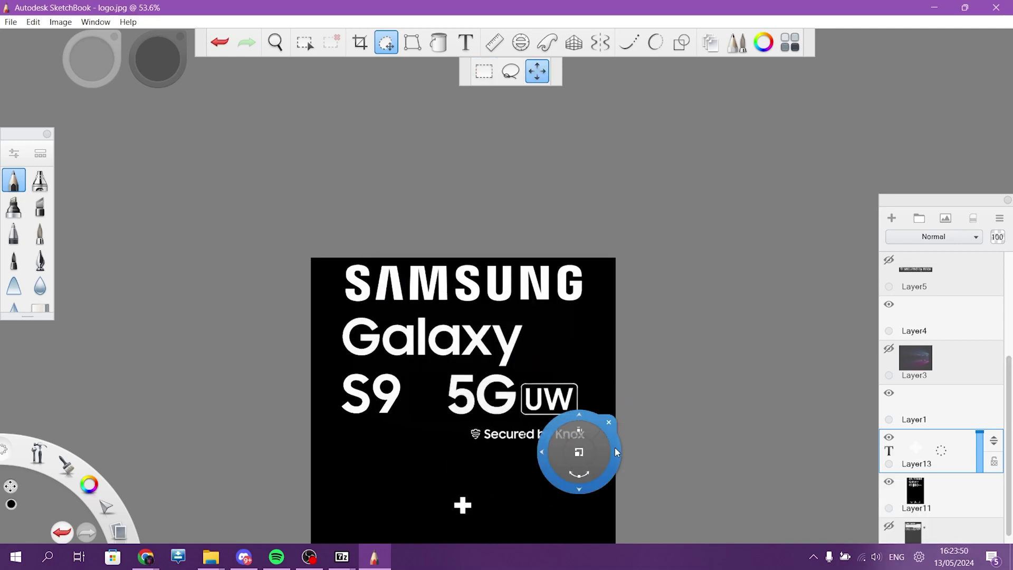
drag(461, 503, 417, 394)
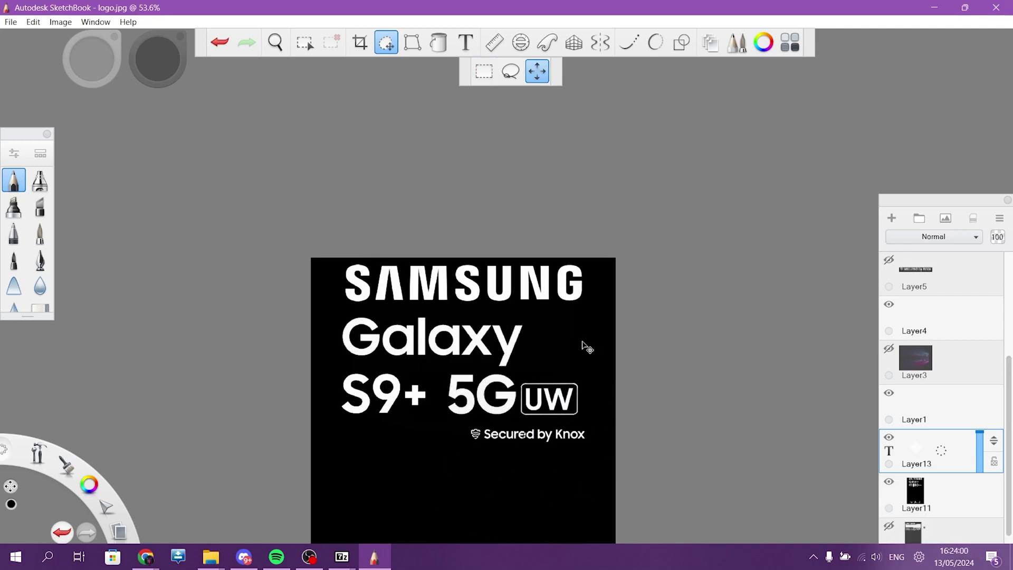
Zoom out and nudge the 5G UW badge back toward S9+.
key(space)
drag(547, 339, 677, 402)
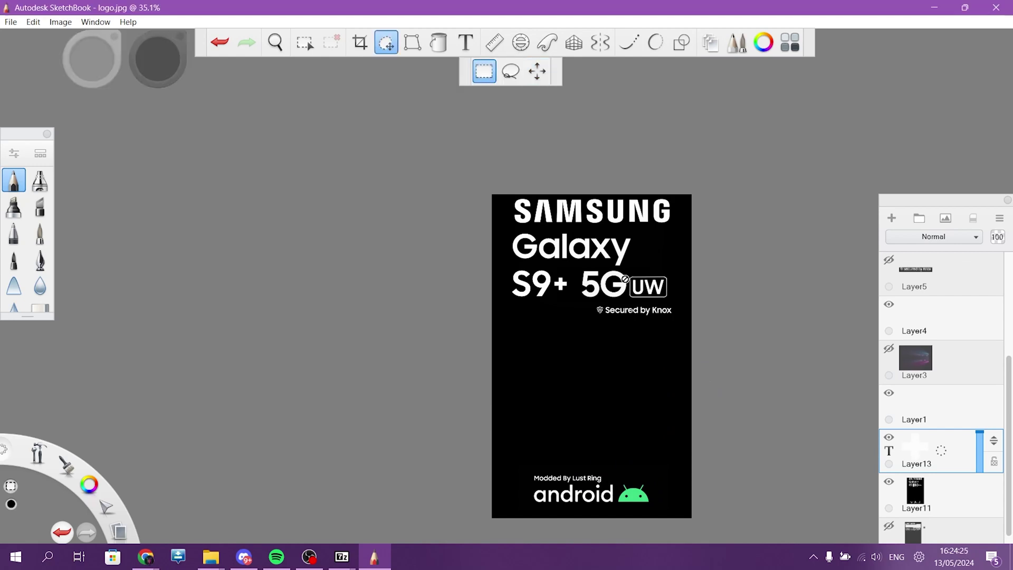
click(915, 493)
drag(673, 302, 577, 268)
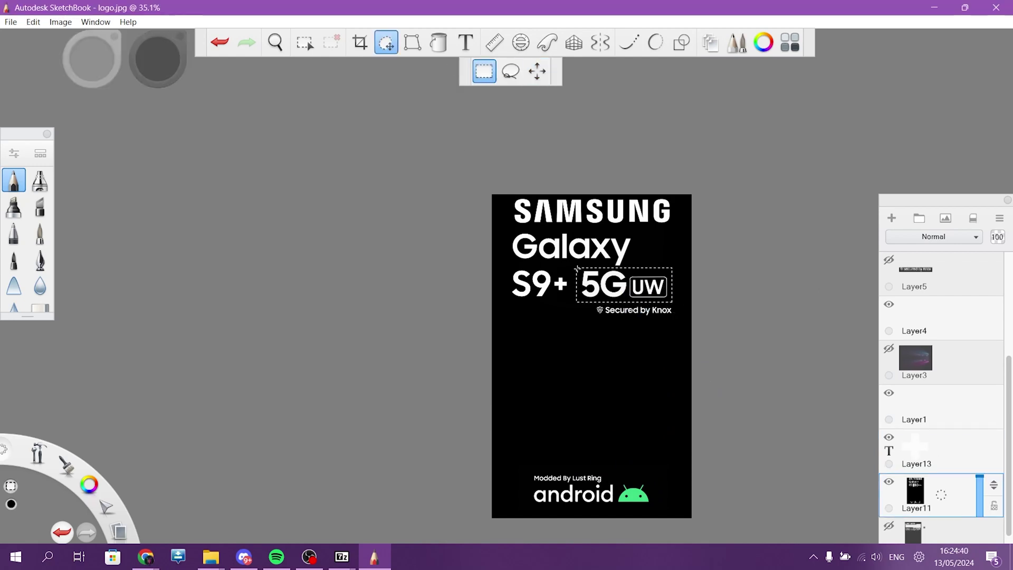
key(space)
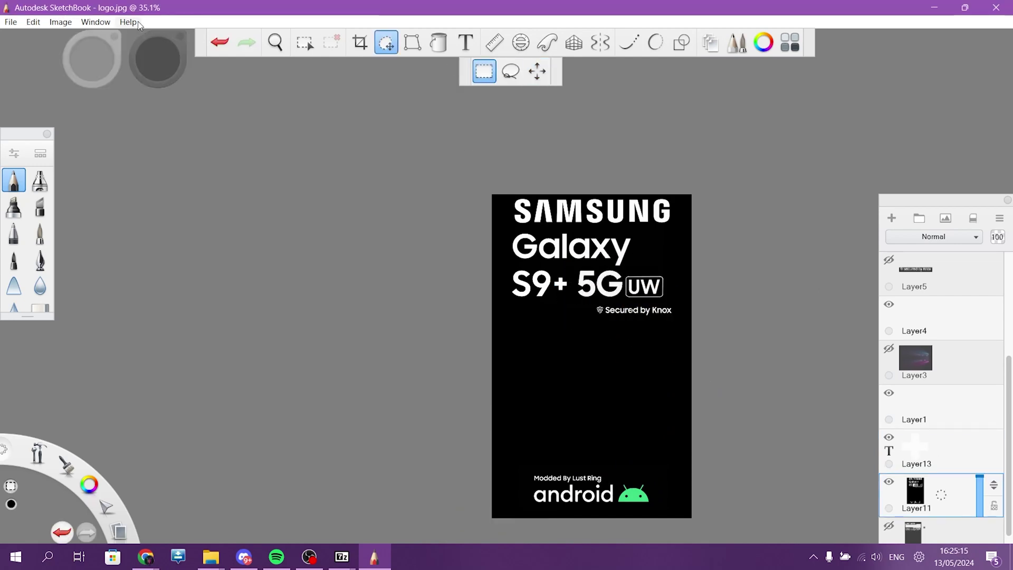
Merge the layers and save the logo as logo1.jpg in JPEG format.
key(ctrl+s)
click(588, 331)
click(10, 22)
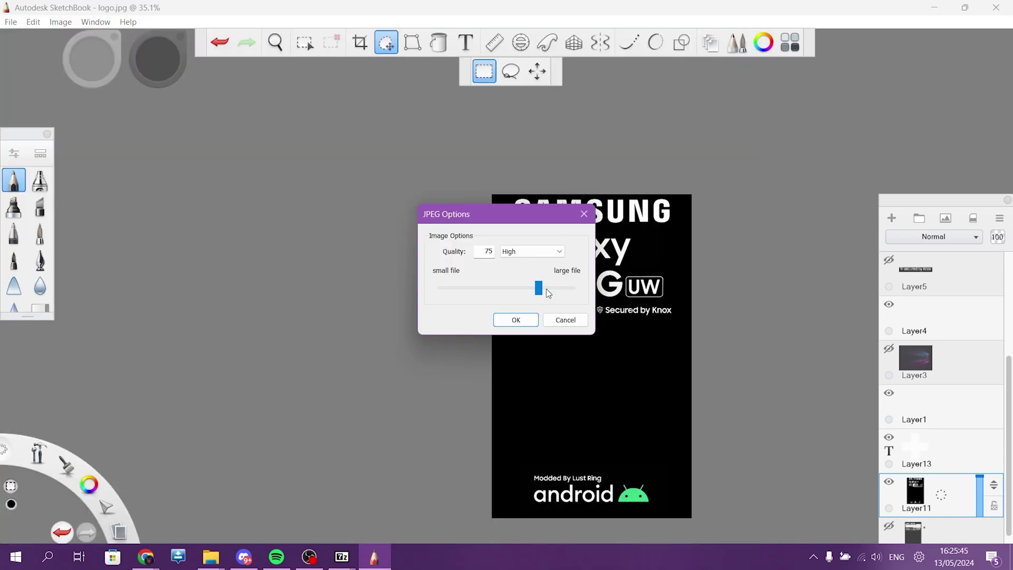
key(Return)
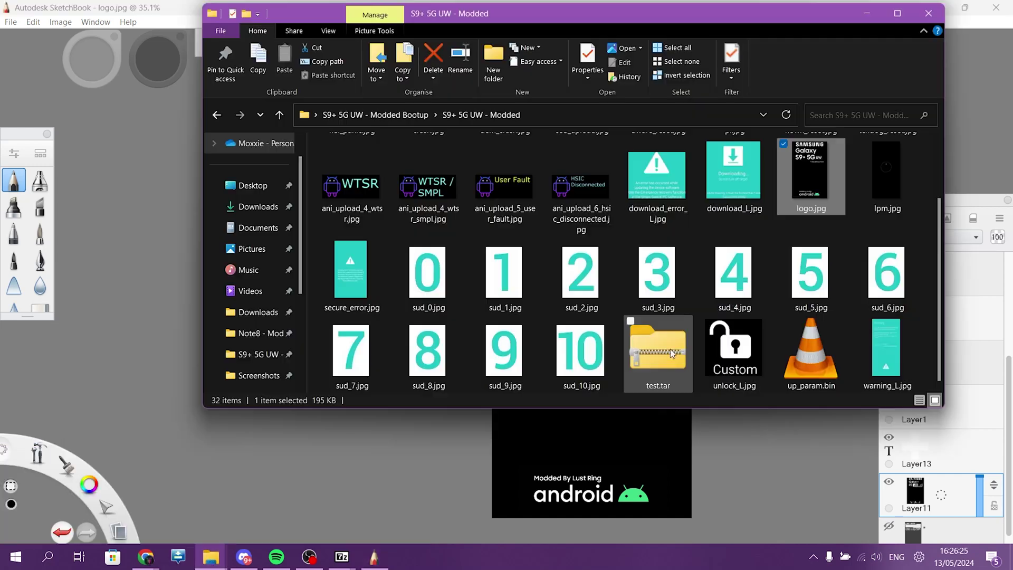
Open test.tar's up_param.bin in 7-Zip and copy the new logo.jpg in, replacing the old one.
right_click(670, 349)
mouse_move(718, 106)
click(525, 115)
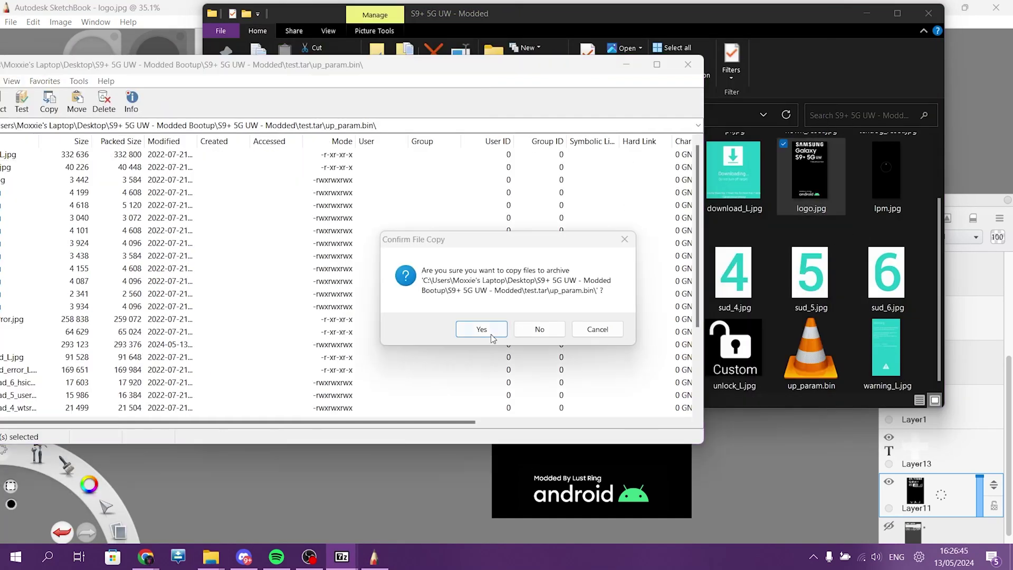
key(Return)
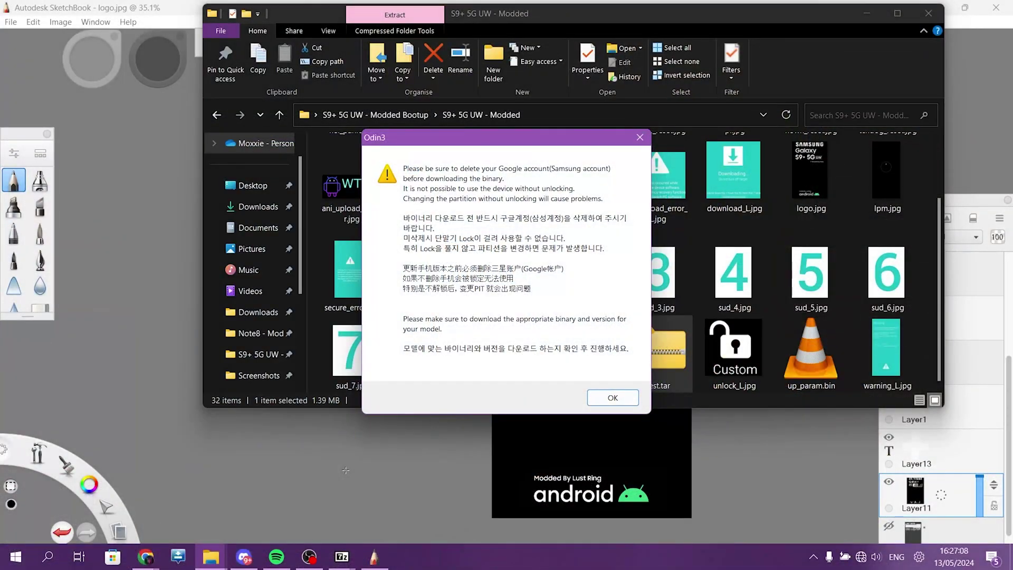
Dismiss Odin3's account warning and load test.tar from the S9+ 5G UW - Modded folder into AP.
click(612, 398)
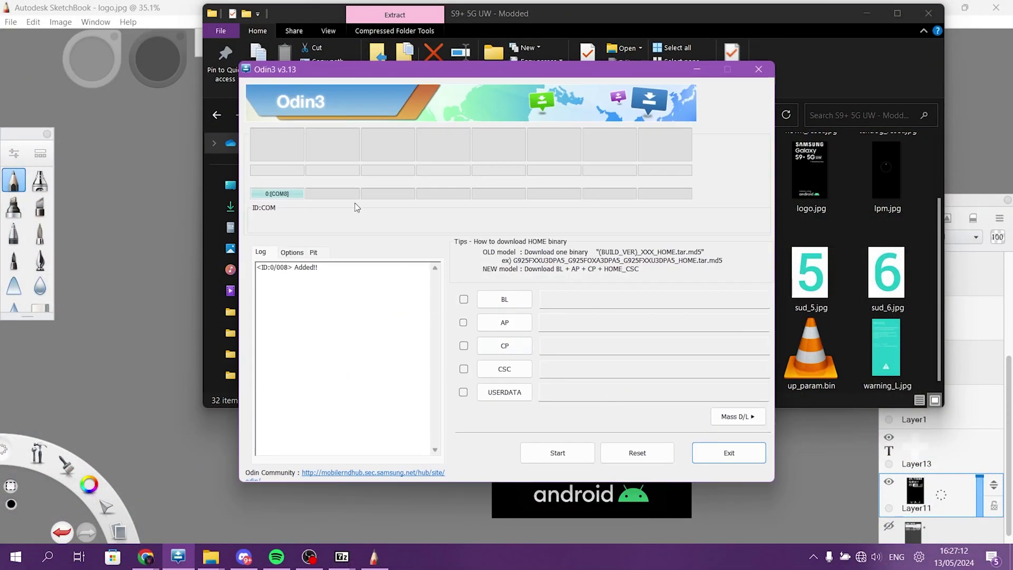
click(498, 323)
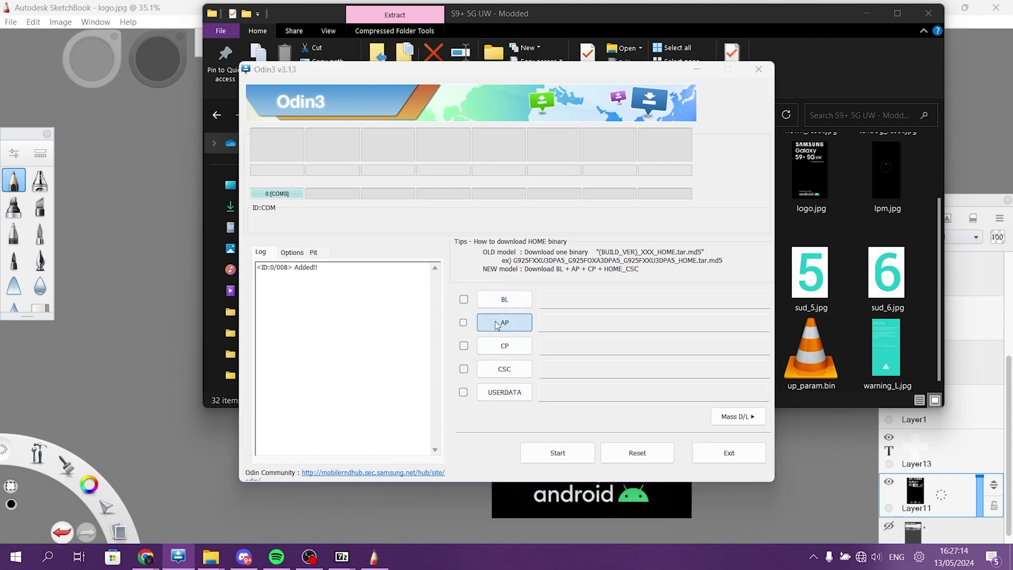
double_click(391, 207)
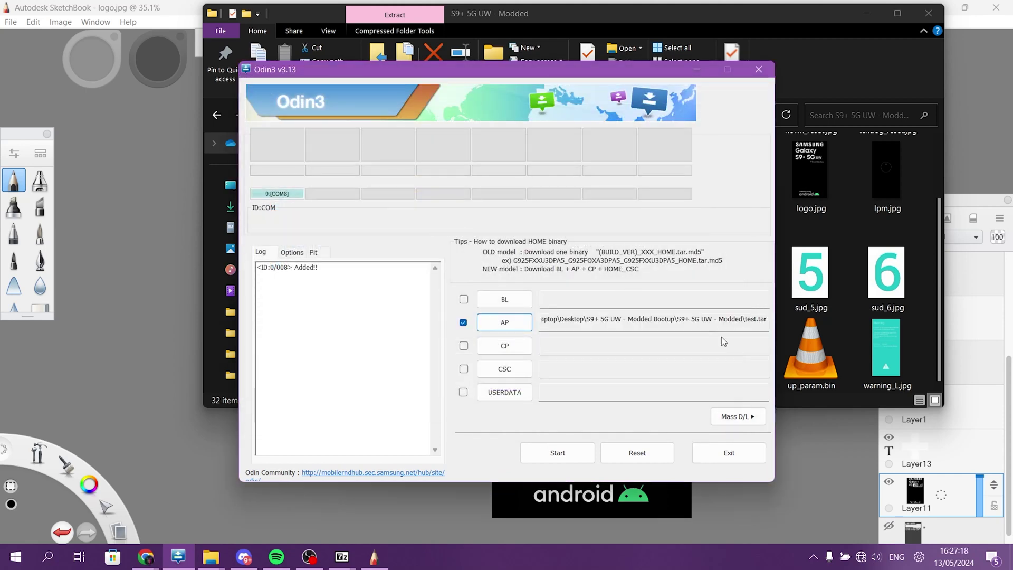